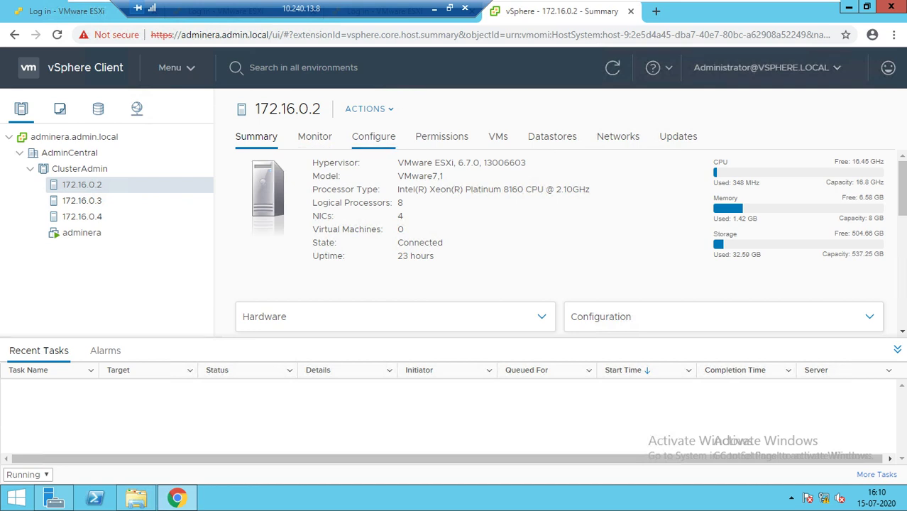
Open the teaming and failover settings of the VM Network port group on host 172.16.0.2's virtual switch.
click(373, 136)
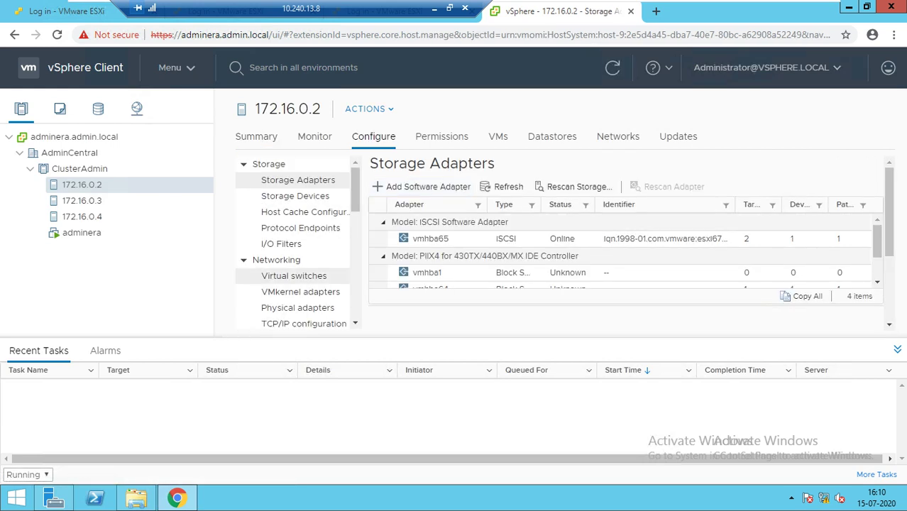
click(294, 276)
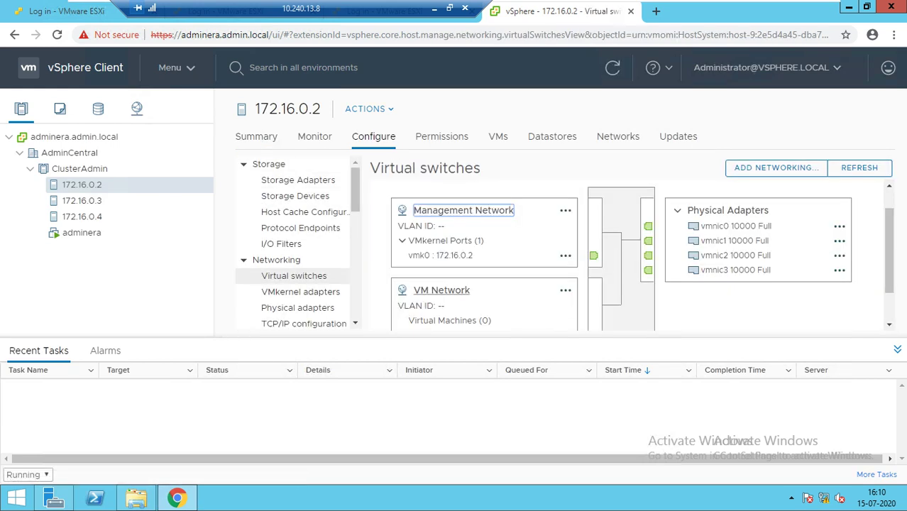
click(441, 290)
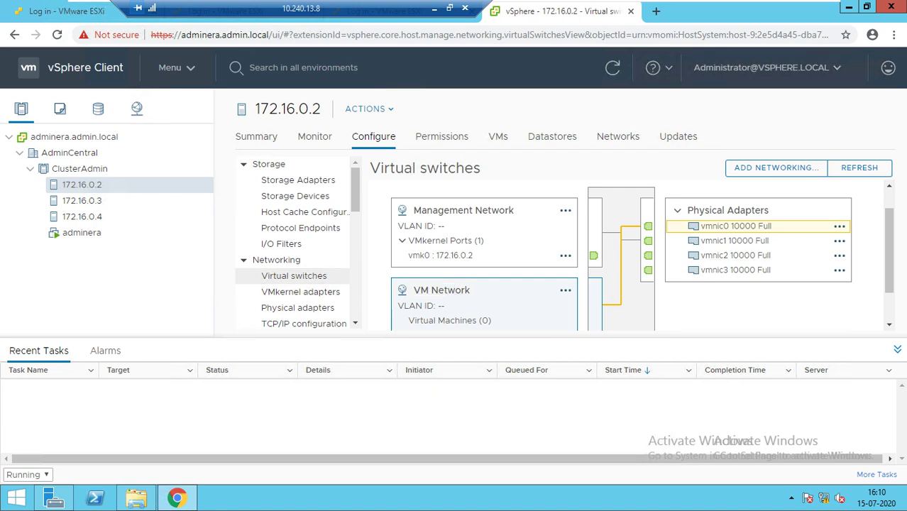
click(565, 290)
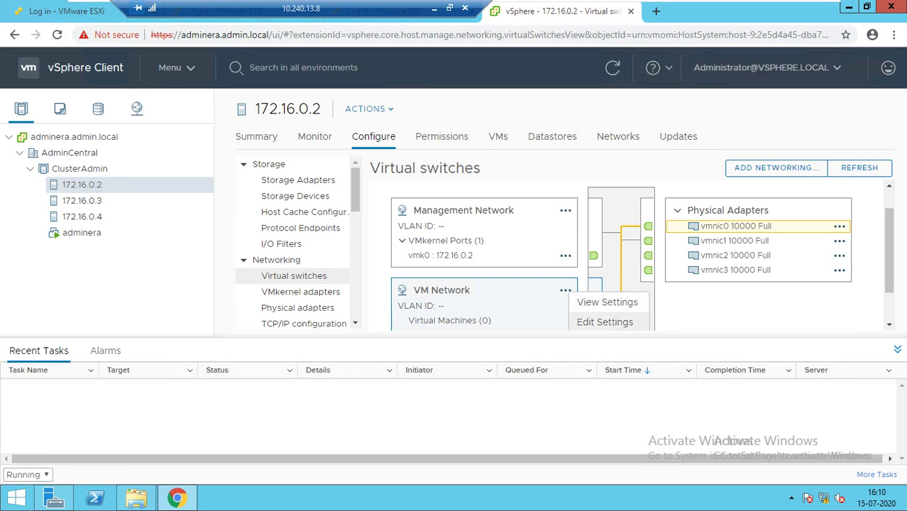
click(605, 322)
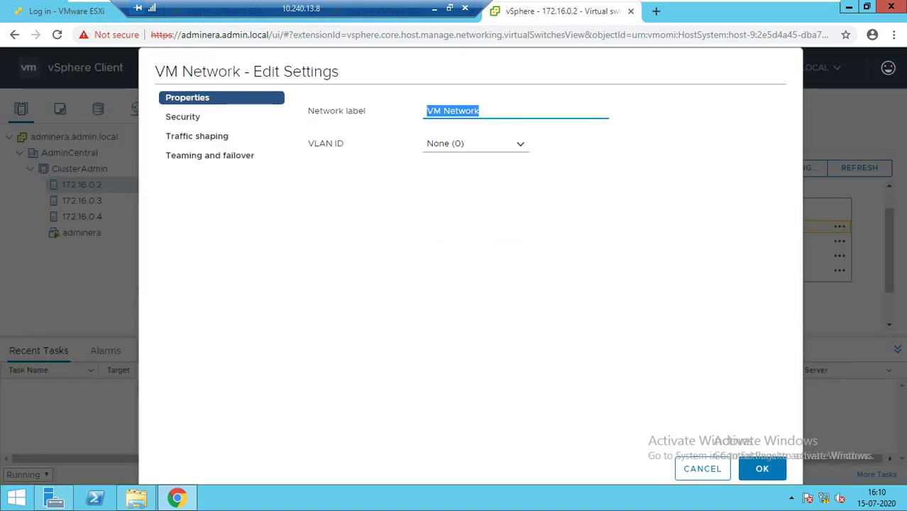
click(209, 155)
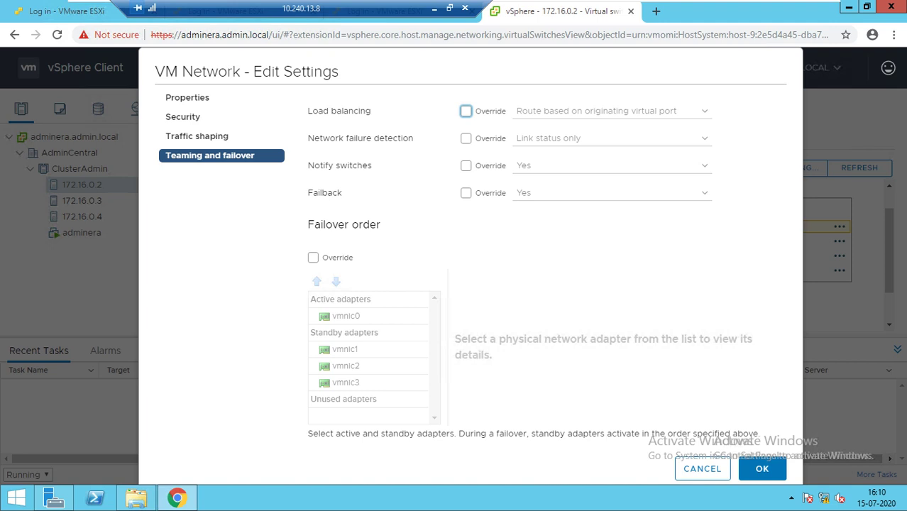
Override VM Network's failover order, move vmnic1, vmnic2 and vmnic3 to the active adapters, and apply the settings.
click(313, 257)
click(345, 349)
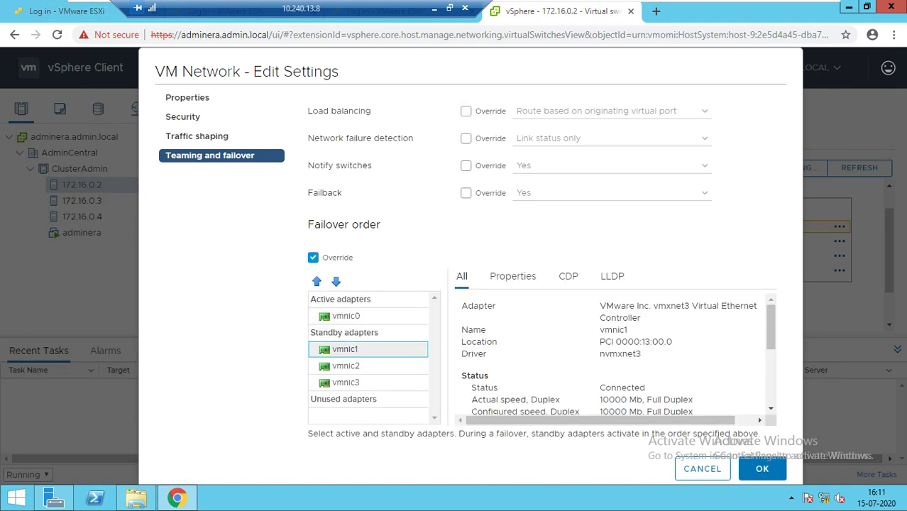
key(shift+Down)
key(shift+Down)
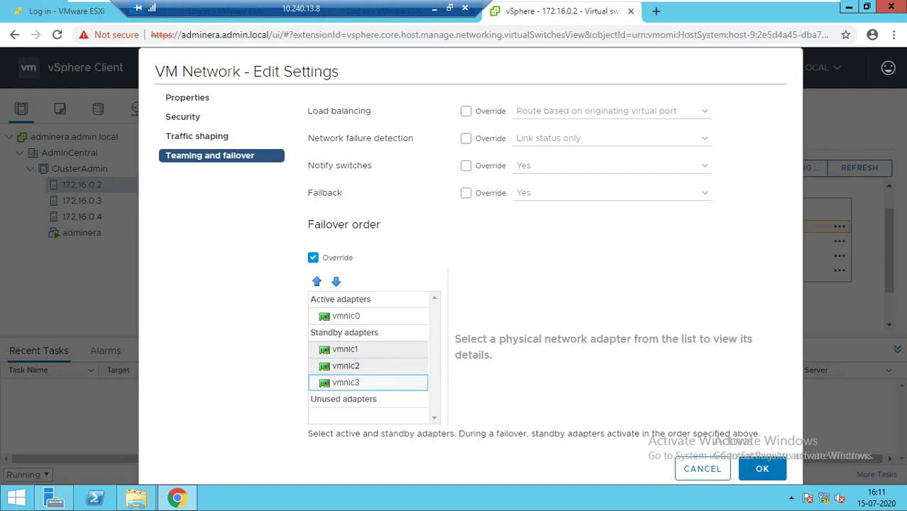
click(317, 281)
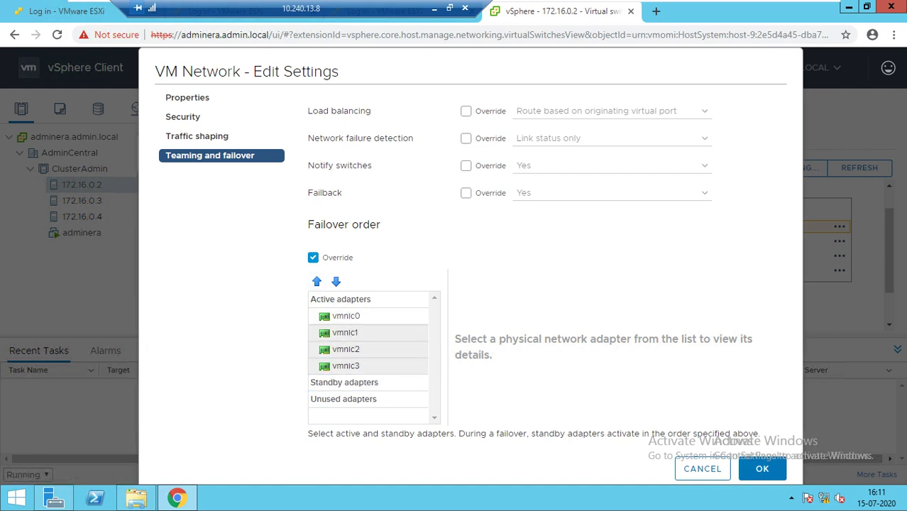
click(762, 469)
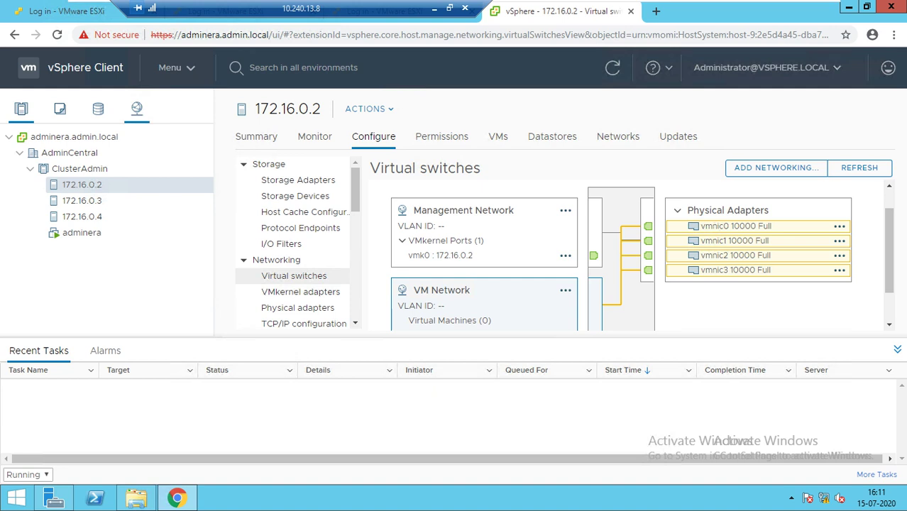
Start a new distributed switch named AdminCentral in the AdminCentral datacenter, using version 6.6.0.
click(137, 110)
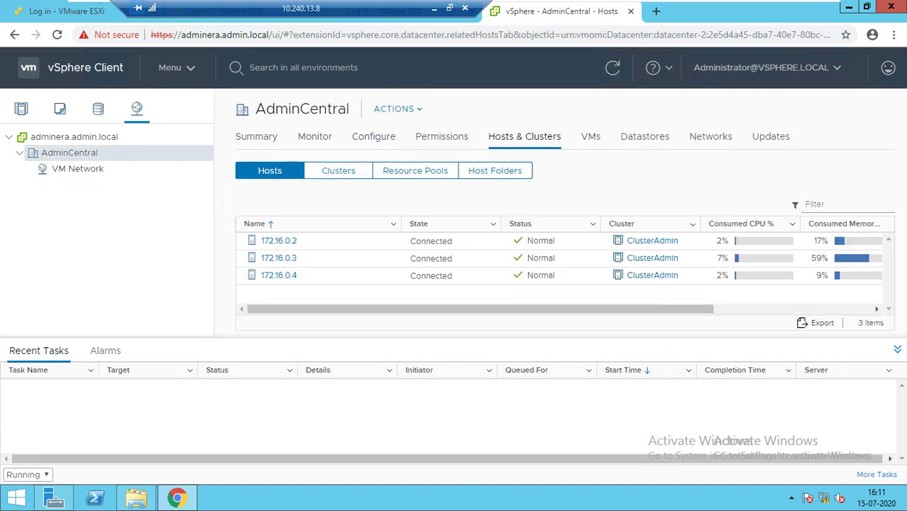
click(77, 169)
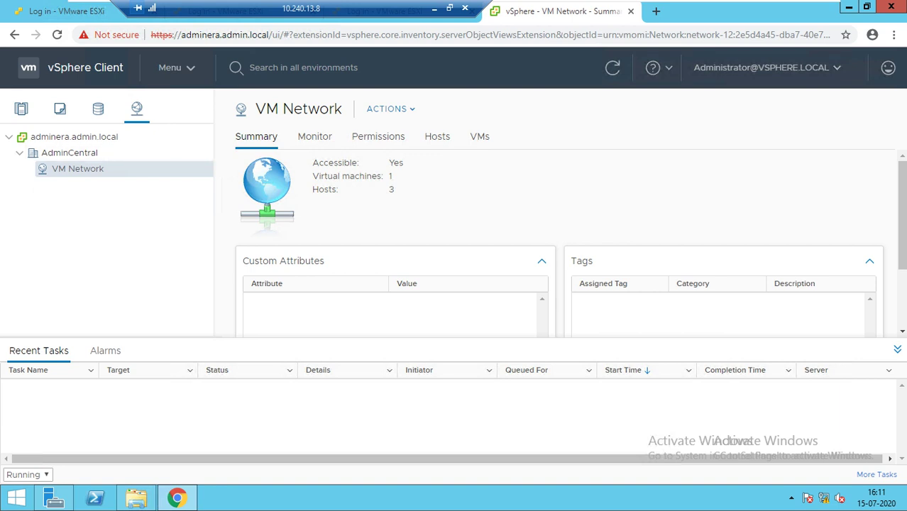
click(69, 152)
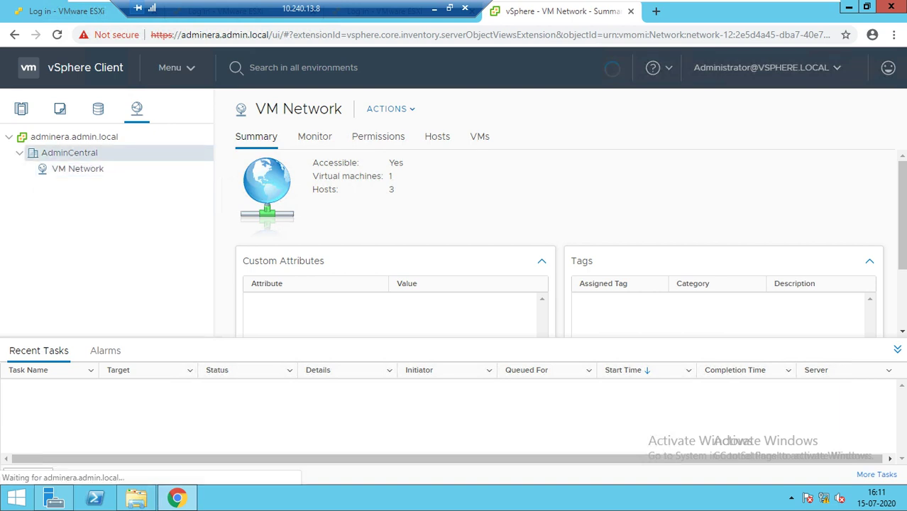
right_click(82, 152)
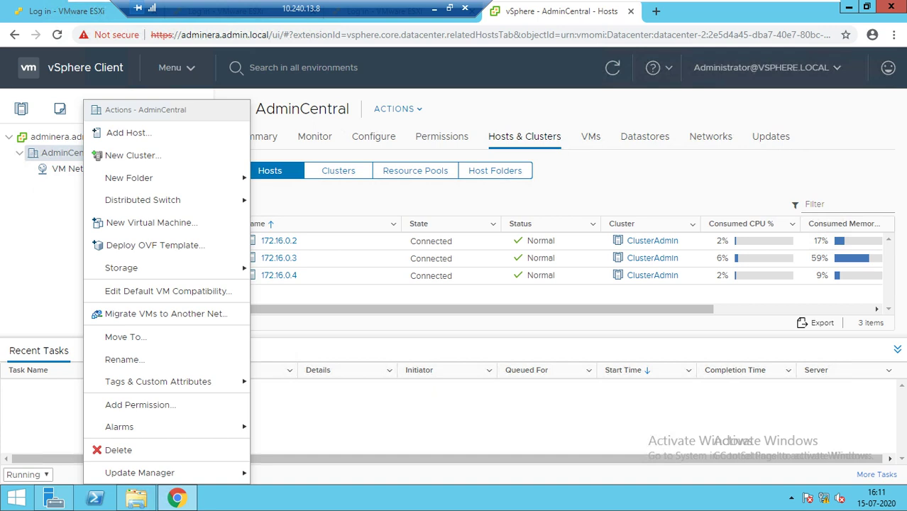
mouse_move(141, 199)
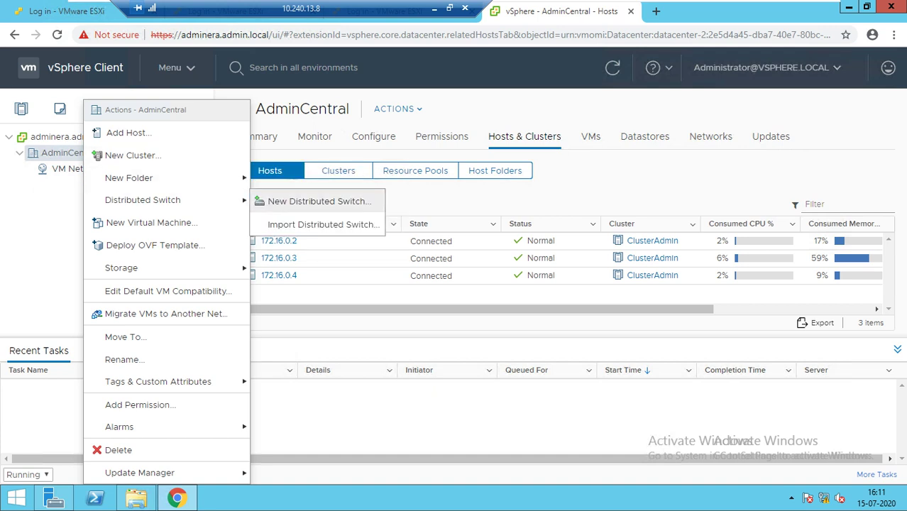
click(320, 200)
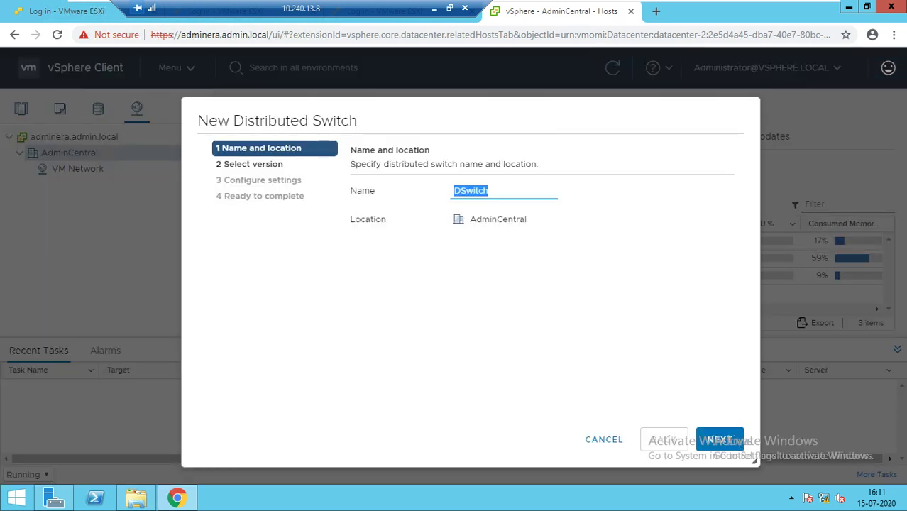
text(AdminCentral)
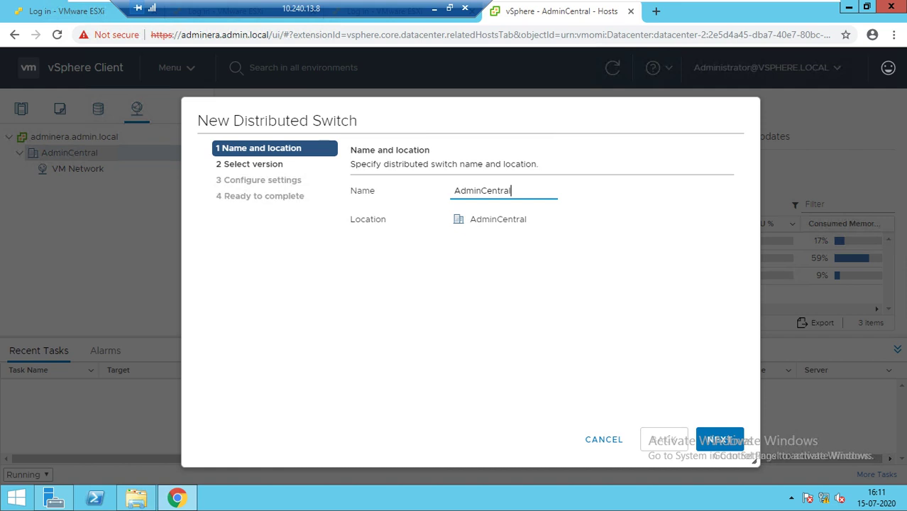
click(719, 439)
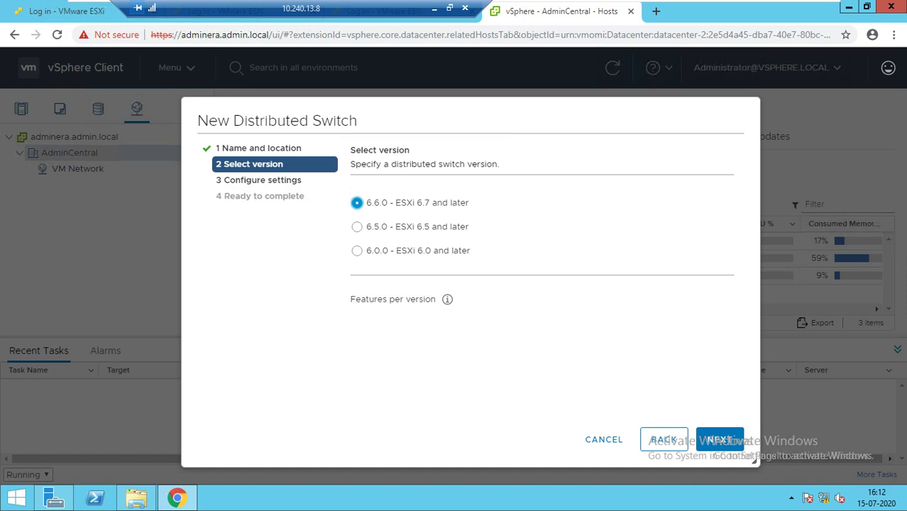
click(719, 440)
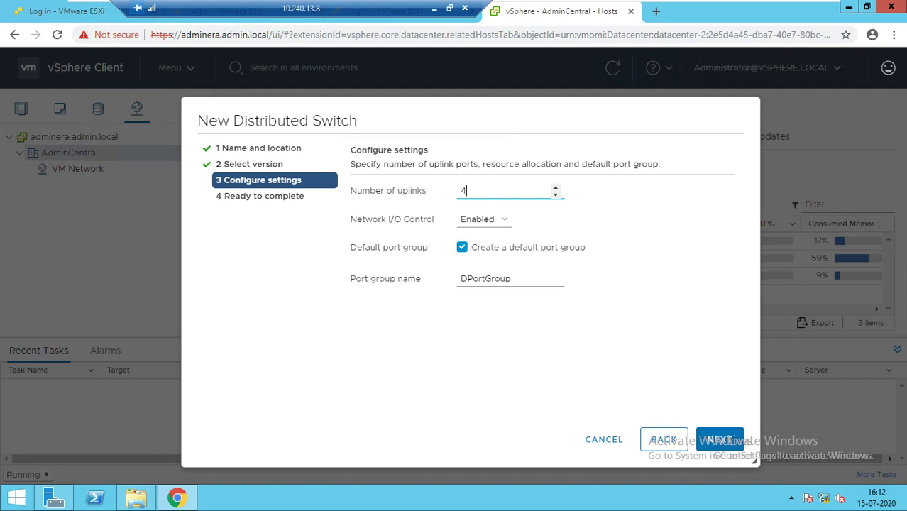
Name the default port group Management-PortGroup, keep 4 uplinks, and finish creating the distributed switch.
double_click(486, 278)
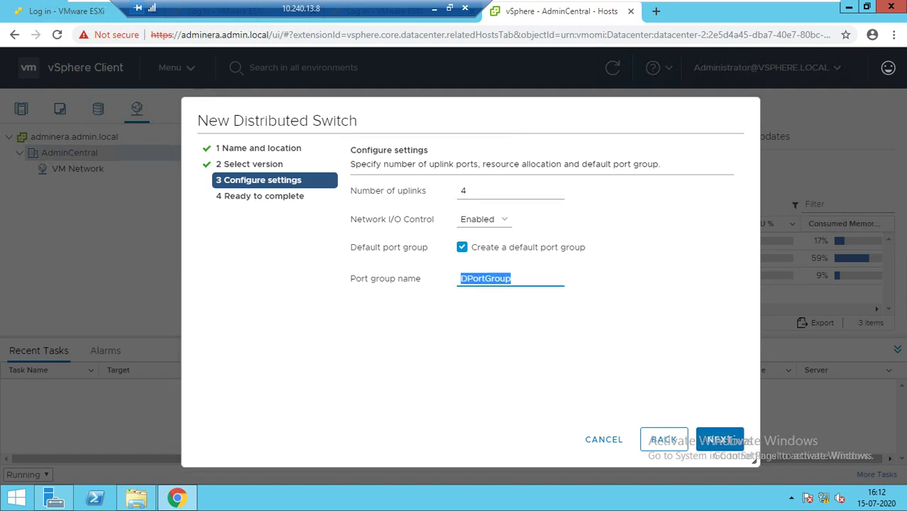
click(466, 278)
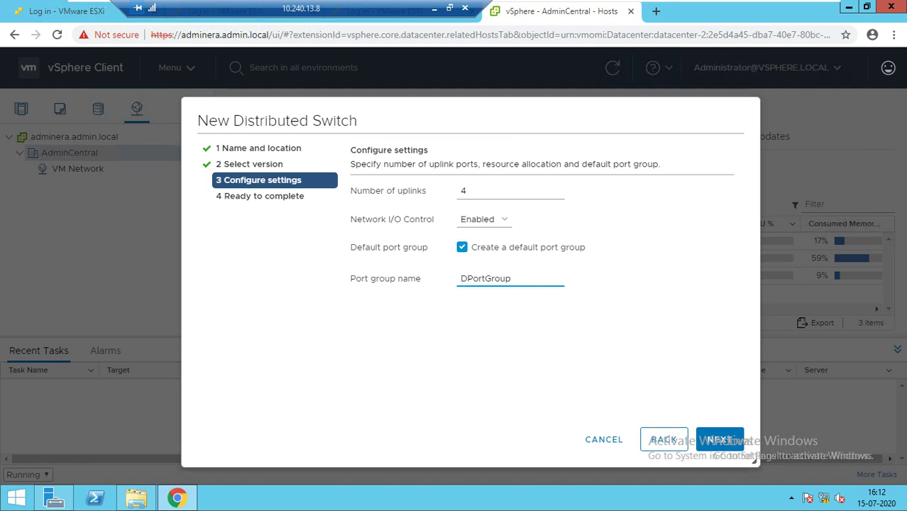
key(BackSpace)
text(Management)
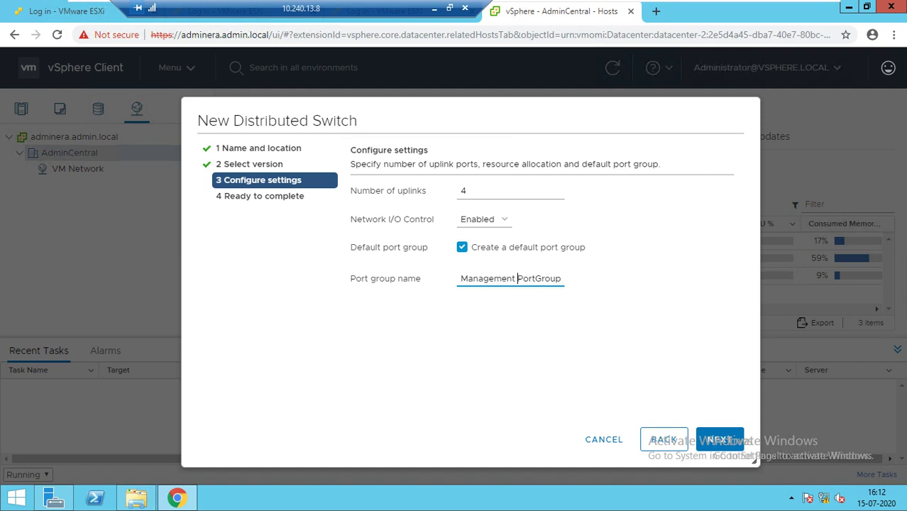
key(BackSpace)
text(-)
click(718, 440)
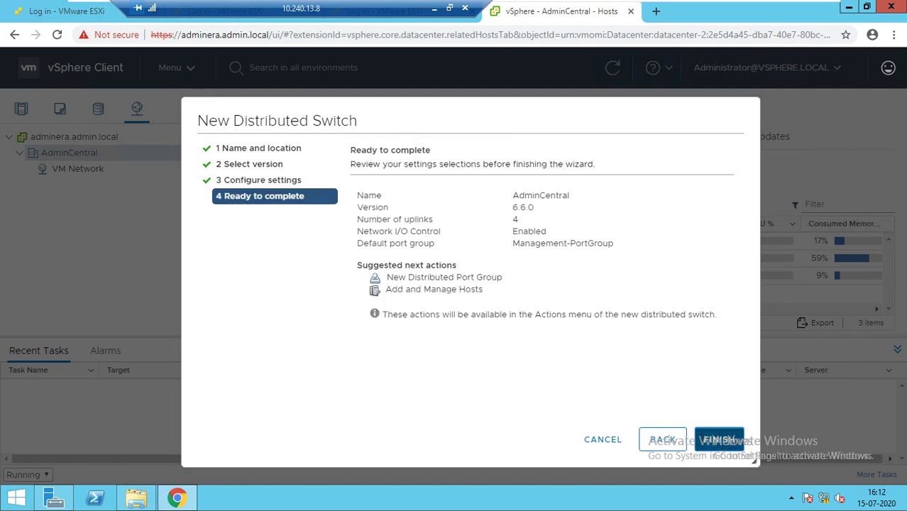
click(719, 440)
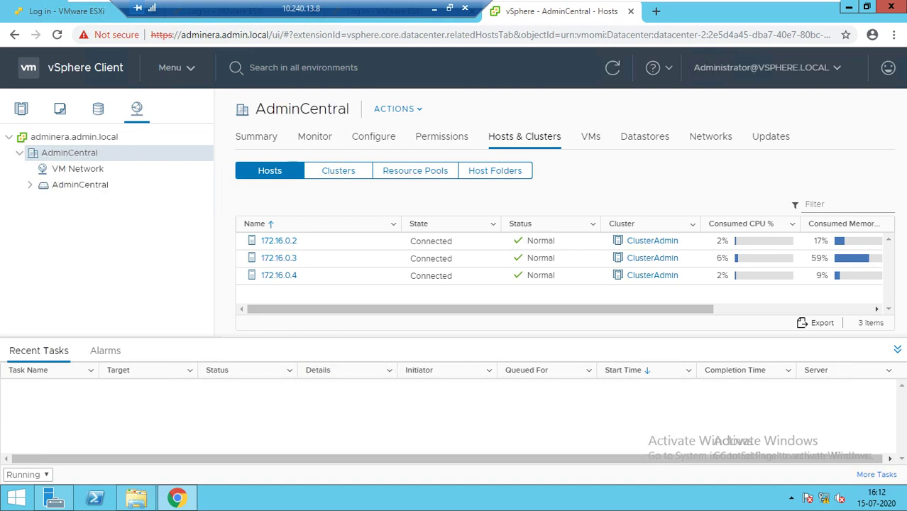
Examine Management-PortGroup's properties and its uplink connections in the AdminCentral distributed switch's topology.
click(30, 184)
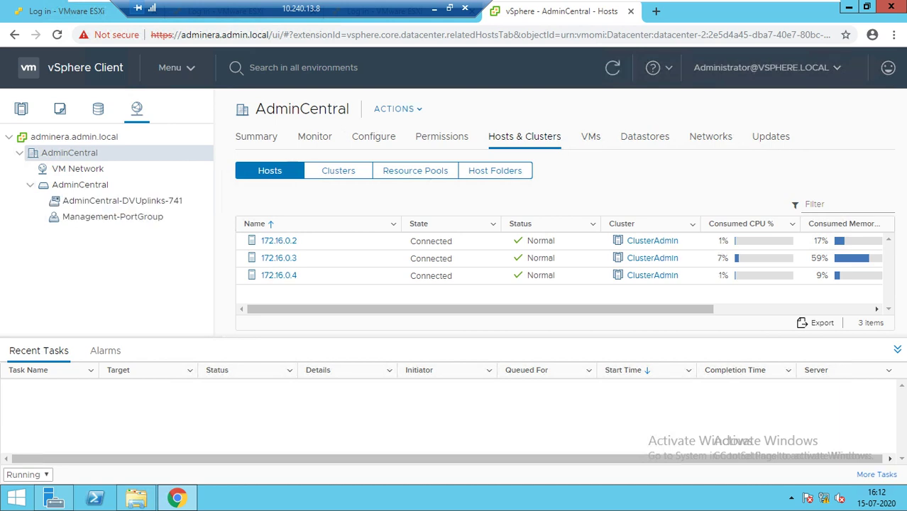
click(112, 217)
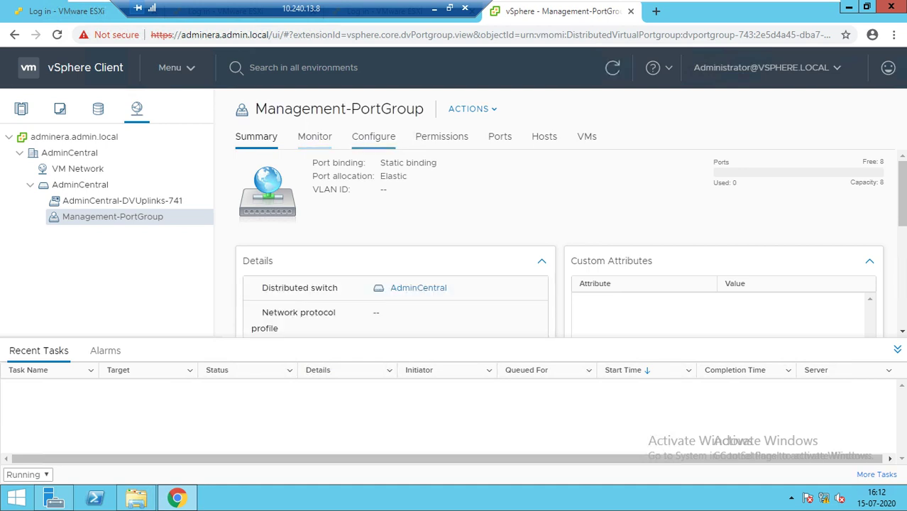
click(373, 137)
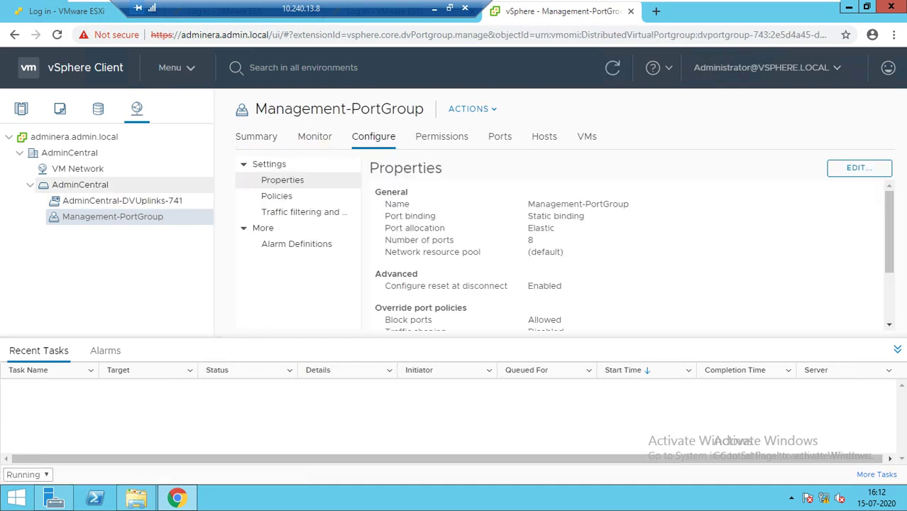
click(79, 184)
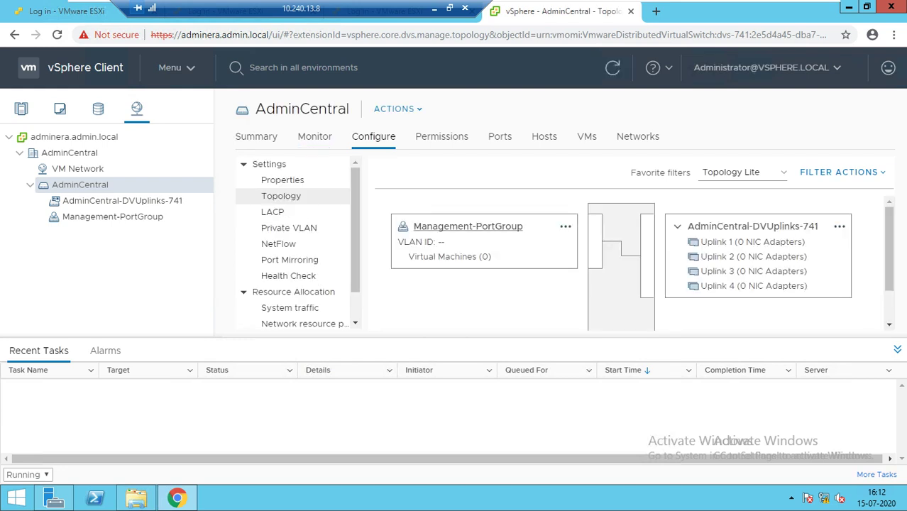
click(467, 226)
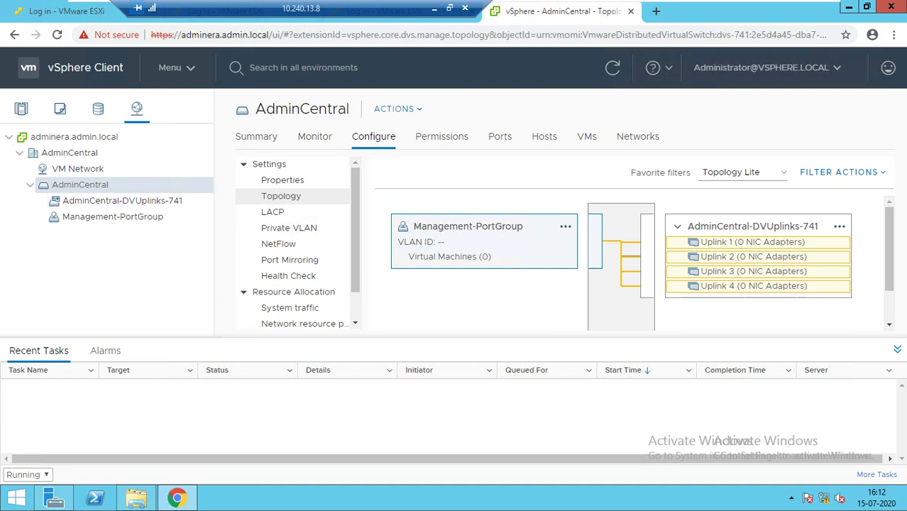
Start a new distributed port group named VMotion-PortGroup on the AdminCentral distributed switch and proceed to its general settings.
right_click(92, 185)
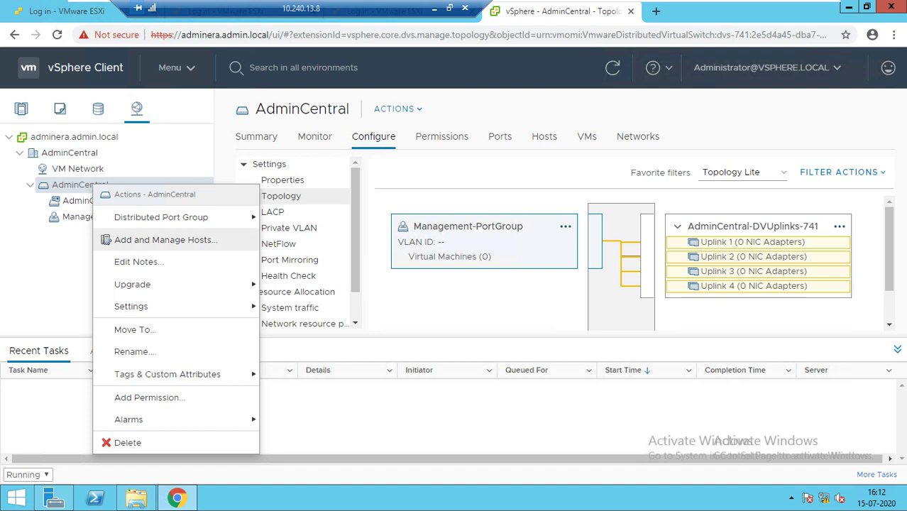
mouse_move(161, 217)
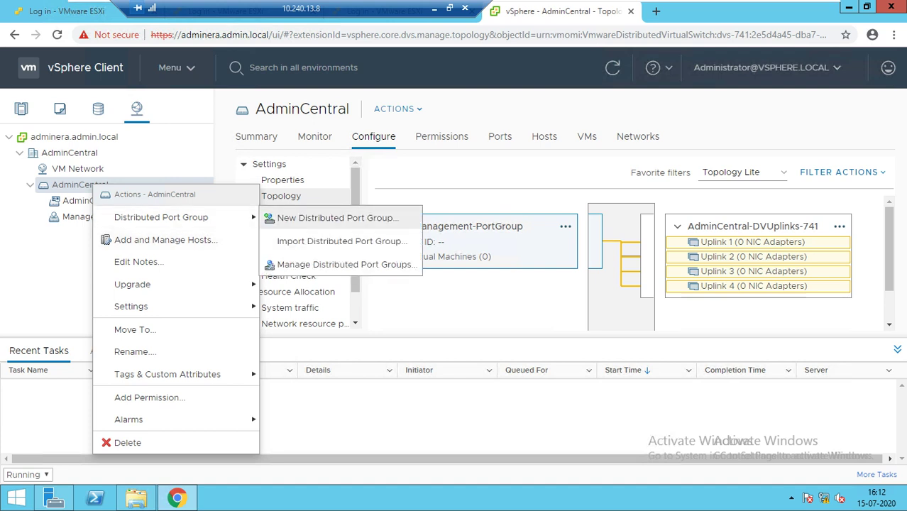
click(333, 217)
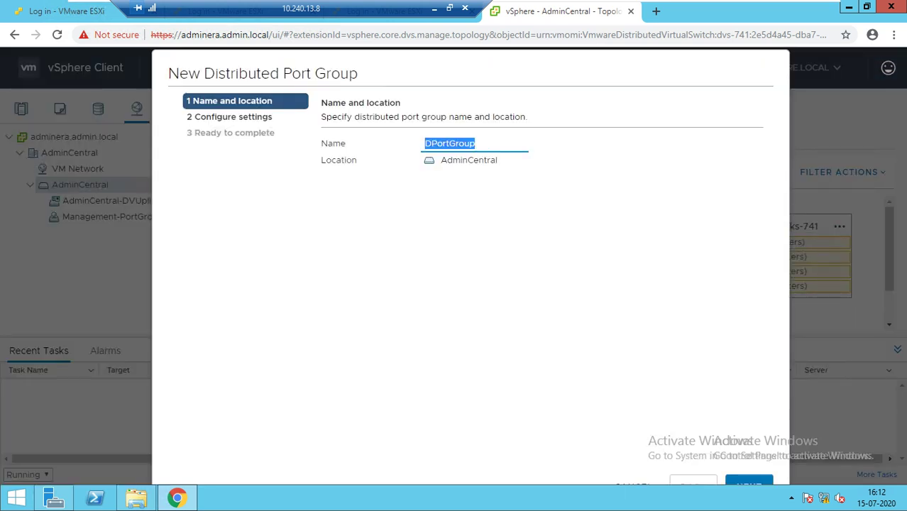
click(425, 144)
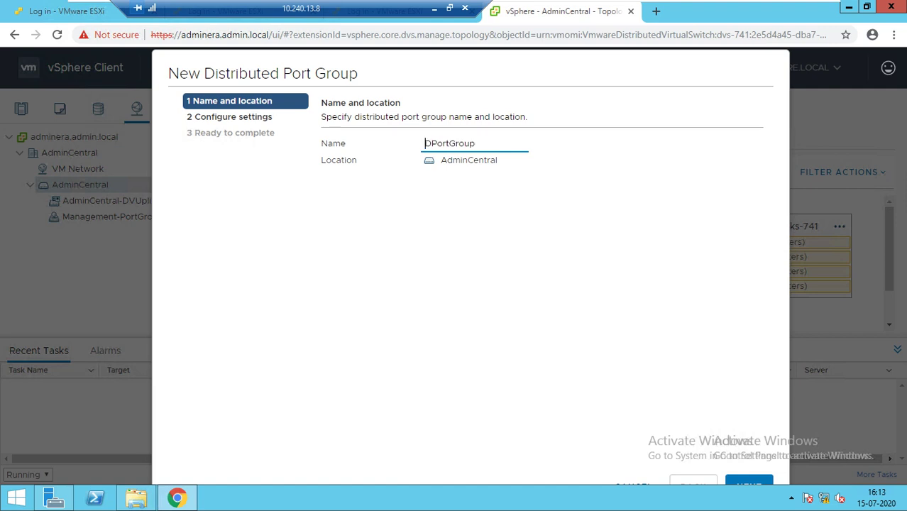
text(VMotion)
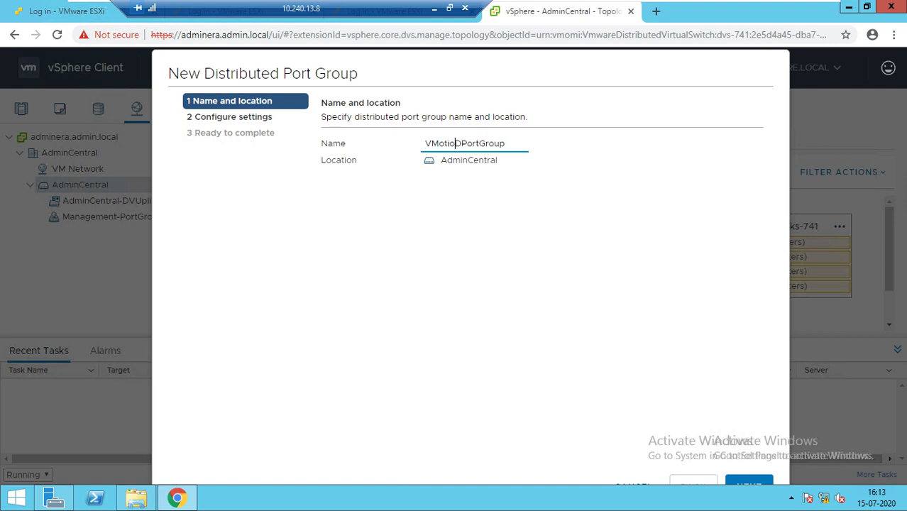
text(-)
key(BackSpace)
text(-)
key(Delete)
key(Return)
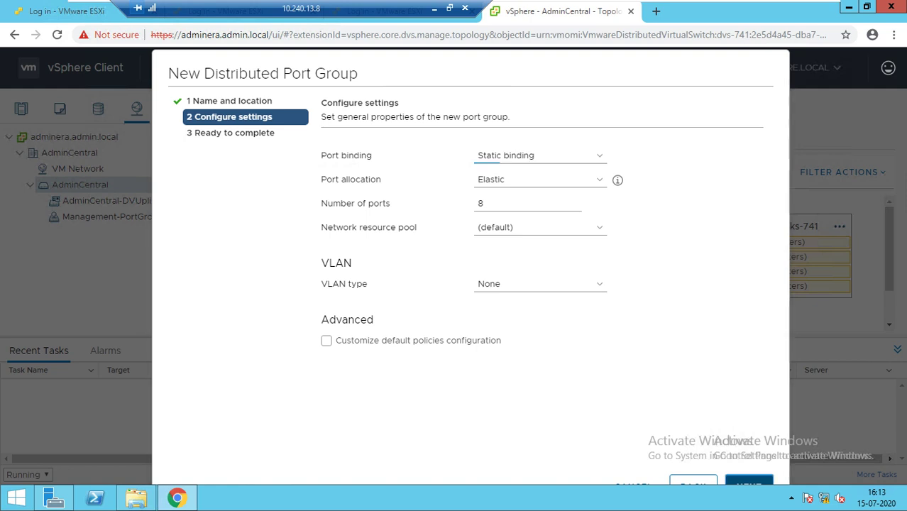
Keep the default general settings for VMotion-PortGroup and finish creating the distributed port group.
key(Return)
key(Return)
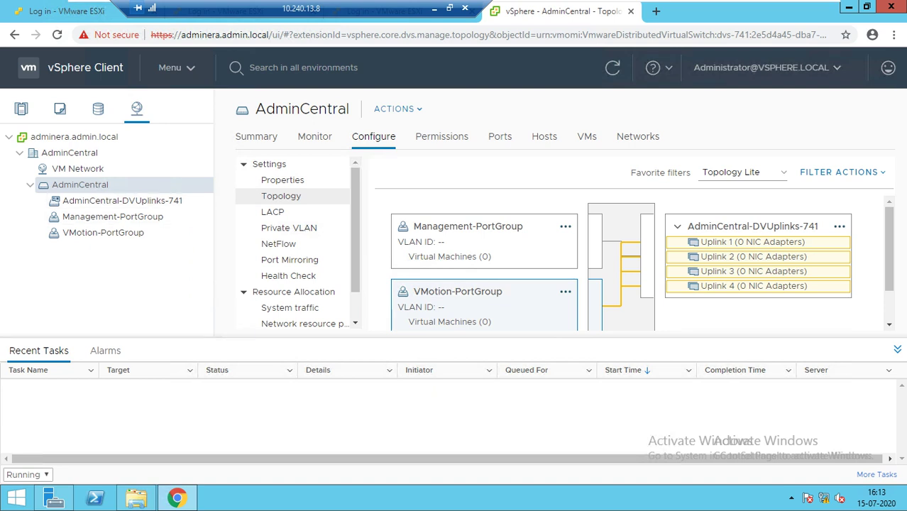
Create another distributed port group named VM-PortGroup on the AdminCentral distributed switch, keeping the default settings.
right_click(105, 185)
mouse_move(174, 219)
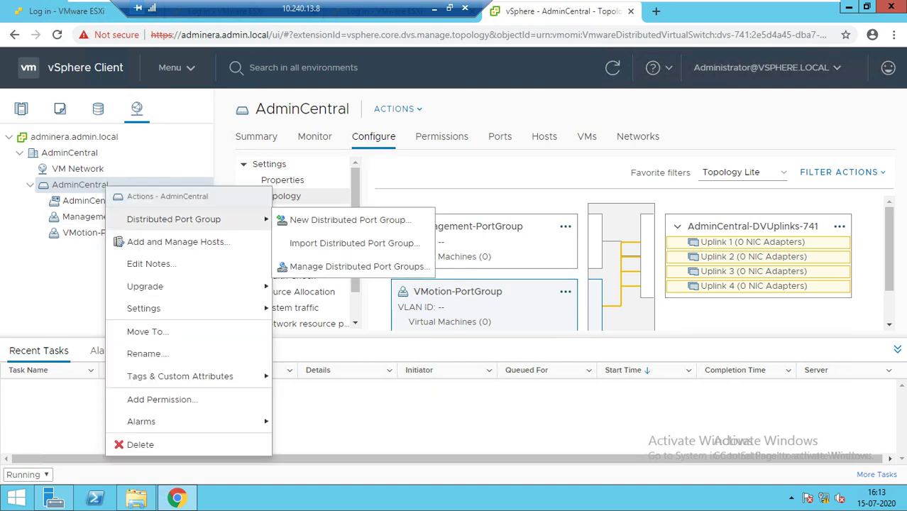
click(350, 220)
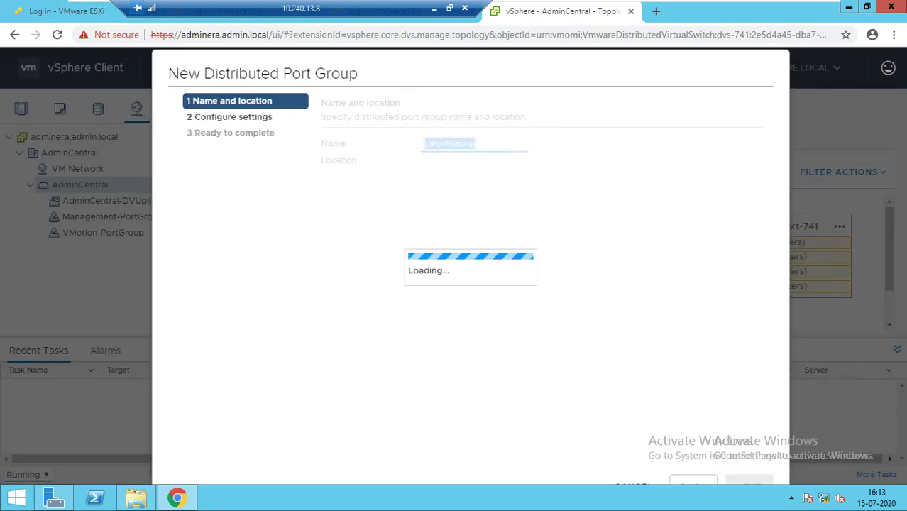
click(432, 144)
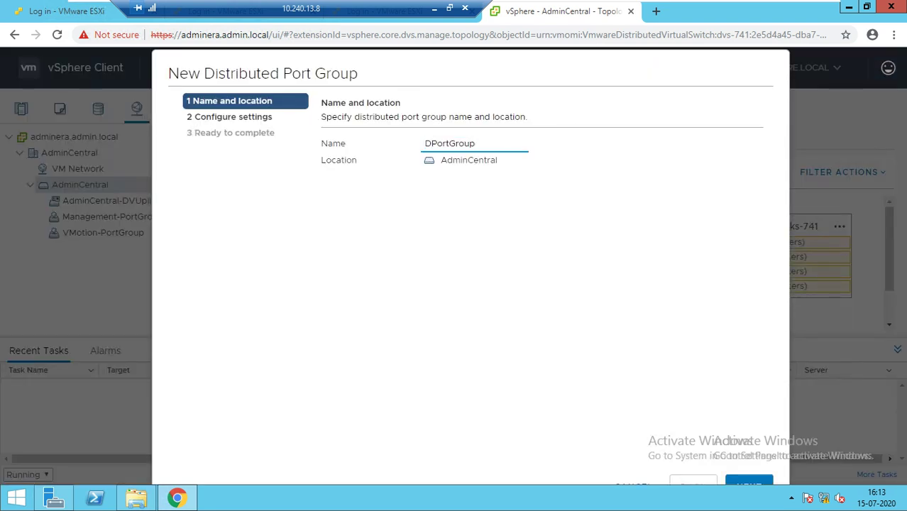
key(BackSpace)
text(VM-)
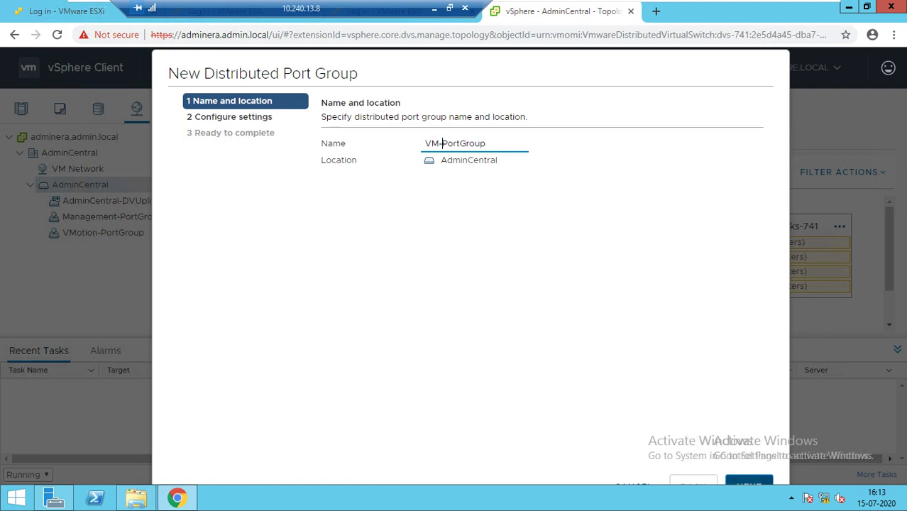
click(748, 484)
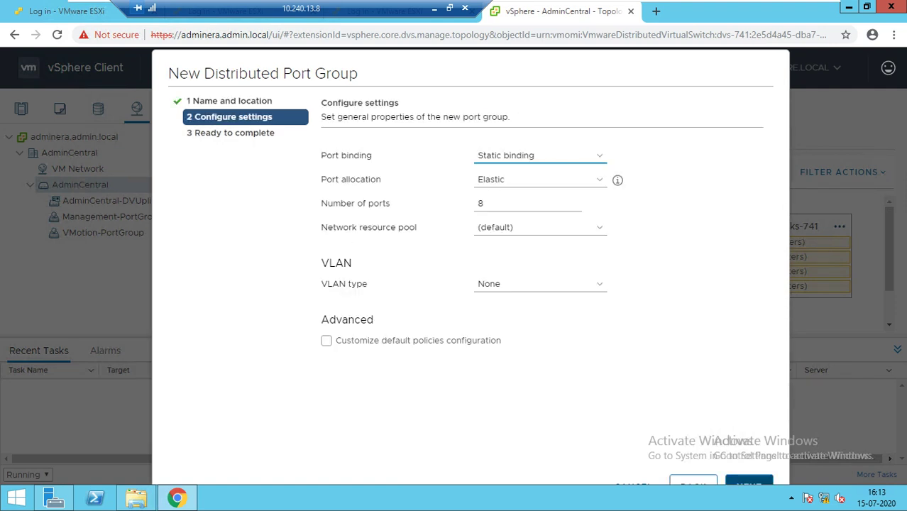
click(749, 485)
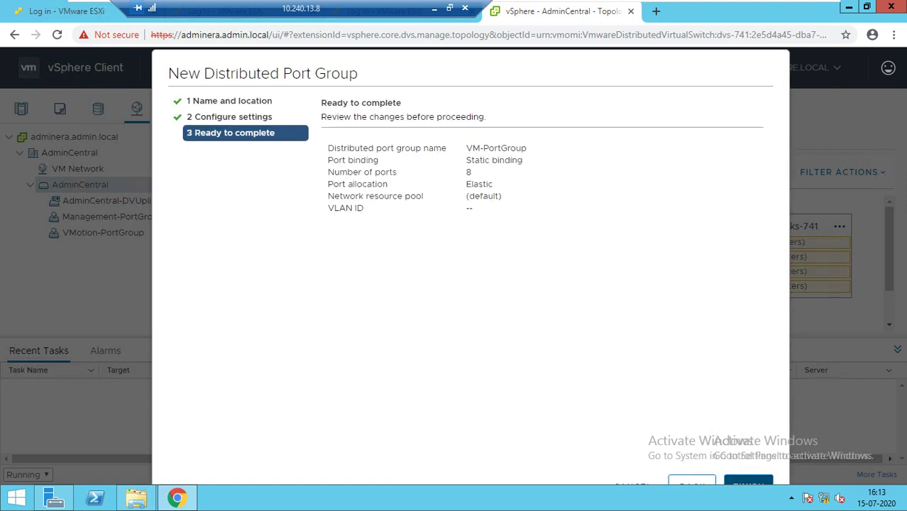
click(749, 484)
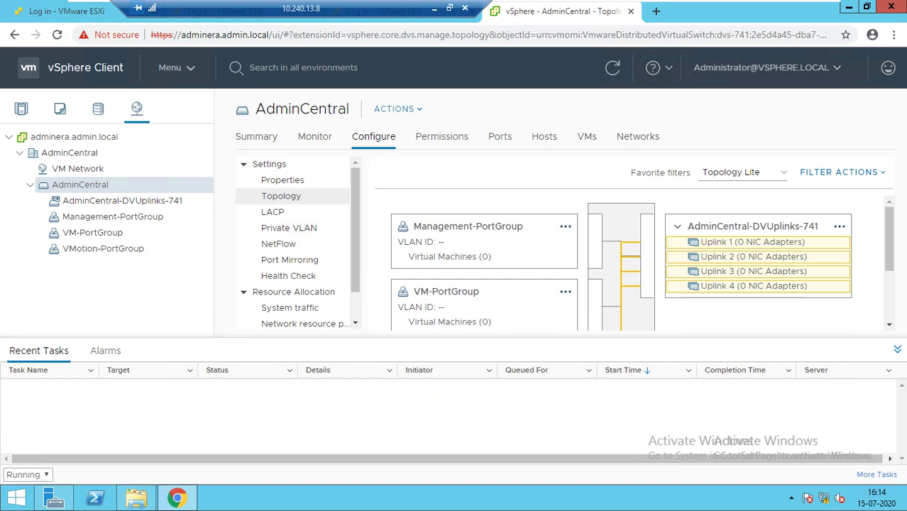
Start adding hosts to the AdminCentral distributed switch, select 172.16.0.2, 172.16.0.3 and 172.16.0.4, and proceed to the physical adapters.
right_click(88, 187)
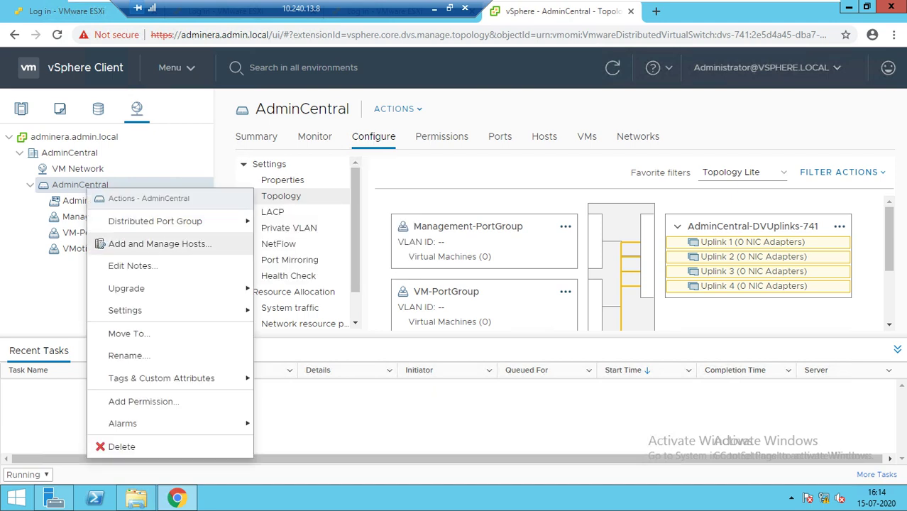
click(159, 243)
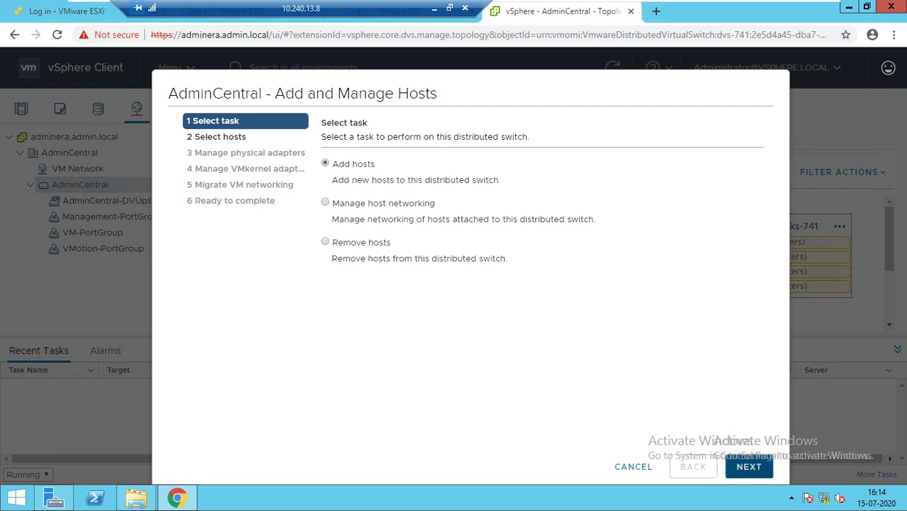
click(749, 466)
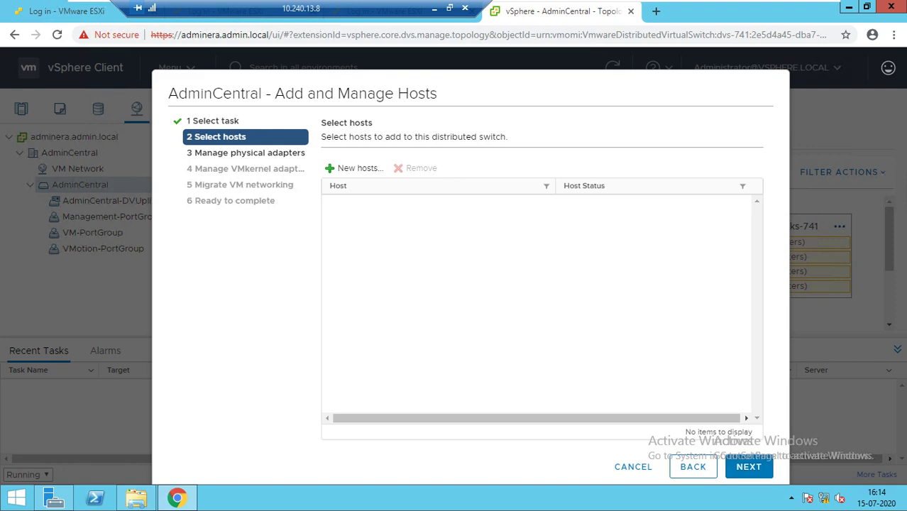
click(355, 168)
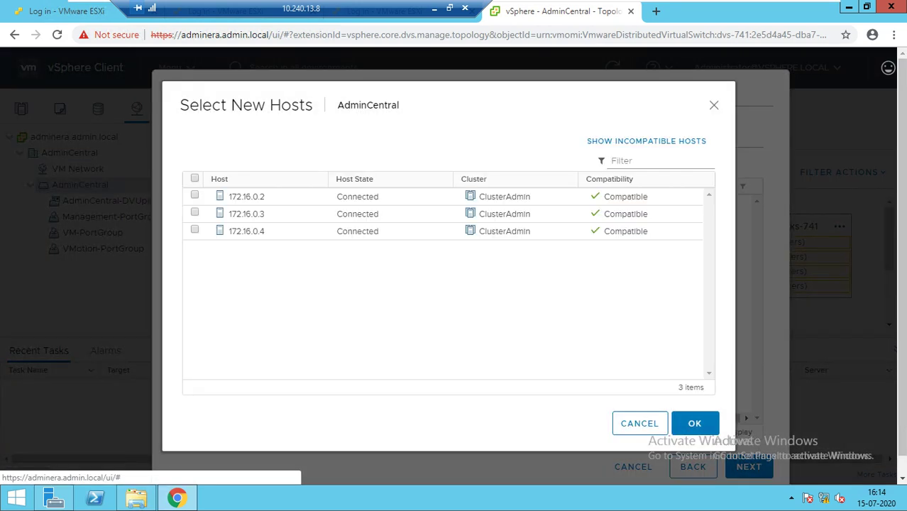
click(194, 178)
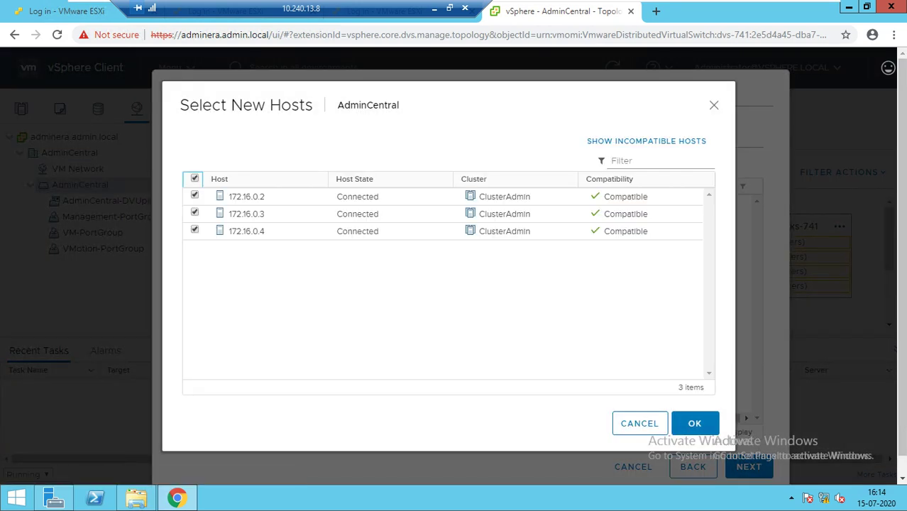
click(694, 423)
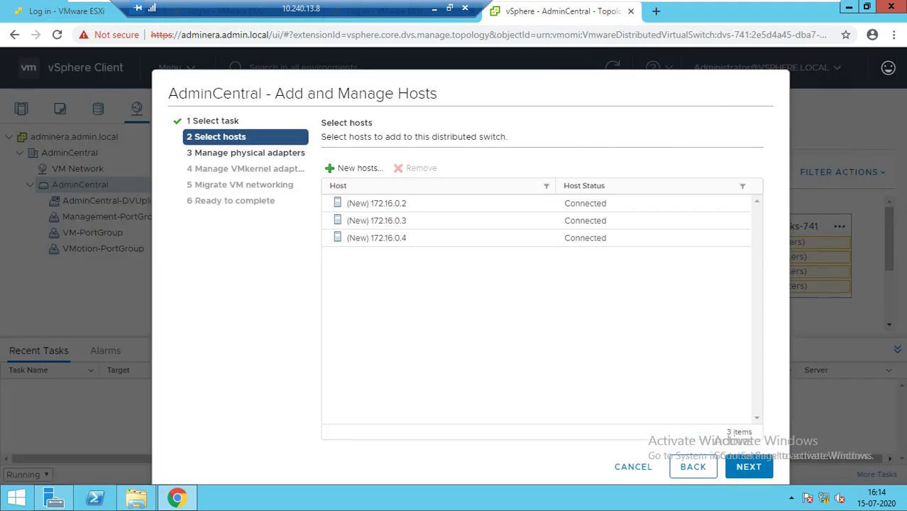
click(748, 466)
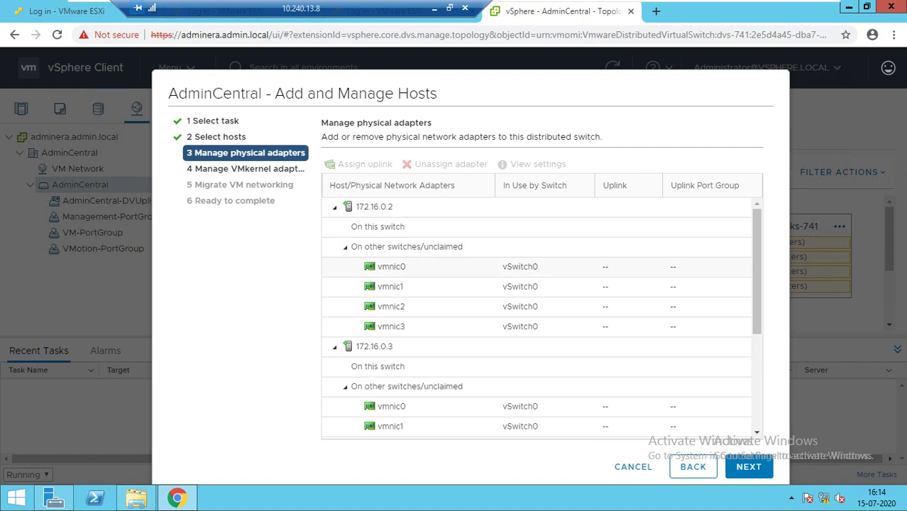
On host 172.16.0.2, assign physical adapter vmnic0 to Uplink 1 and vmnic1 to Uplink 2.
click(392, 266)
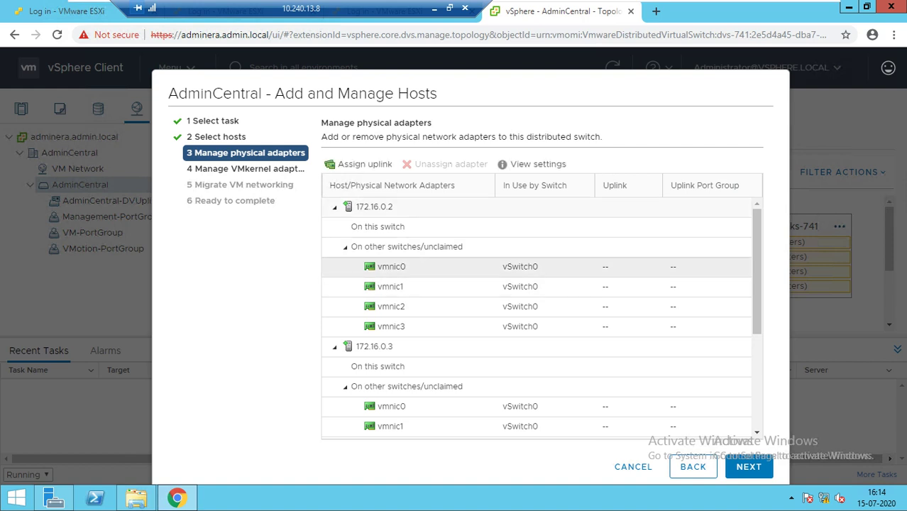
click(360, 163)
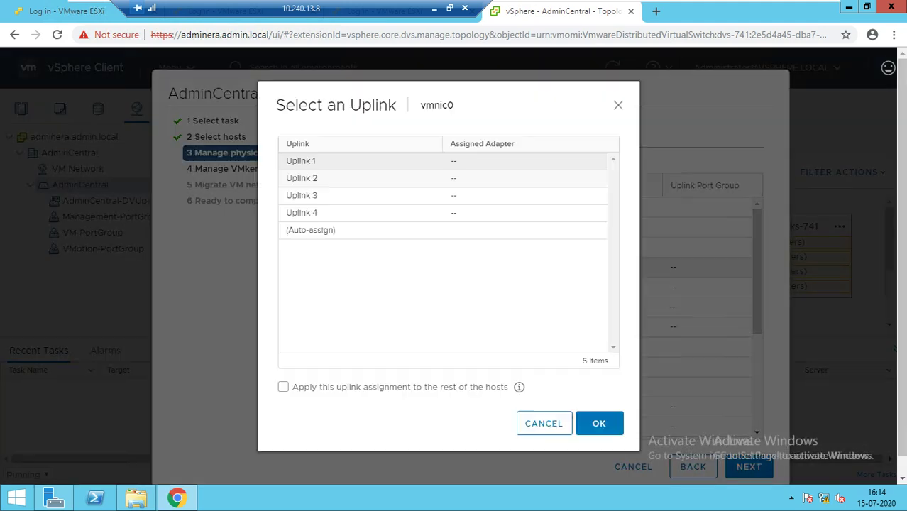
click(360, 161)
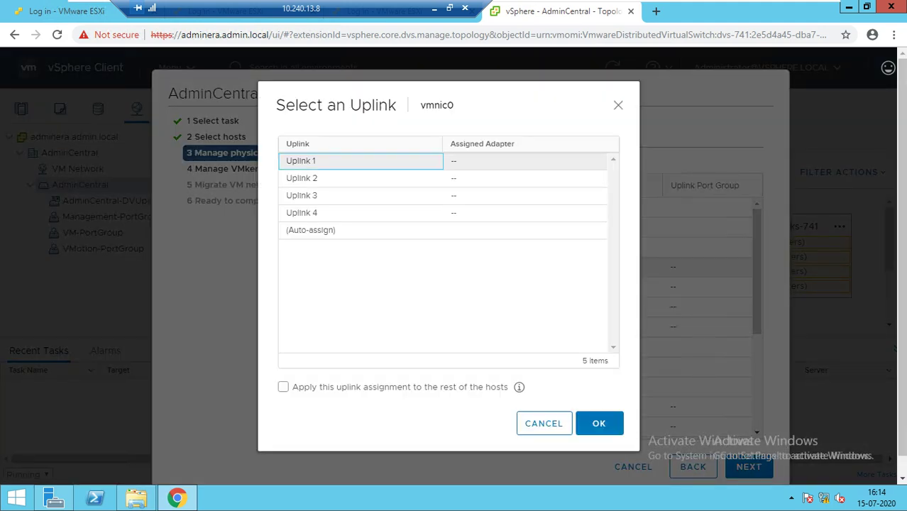
click(598, 423)
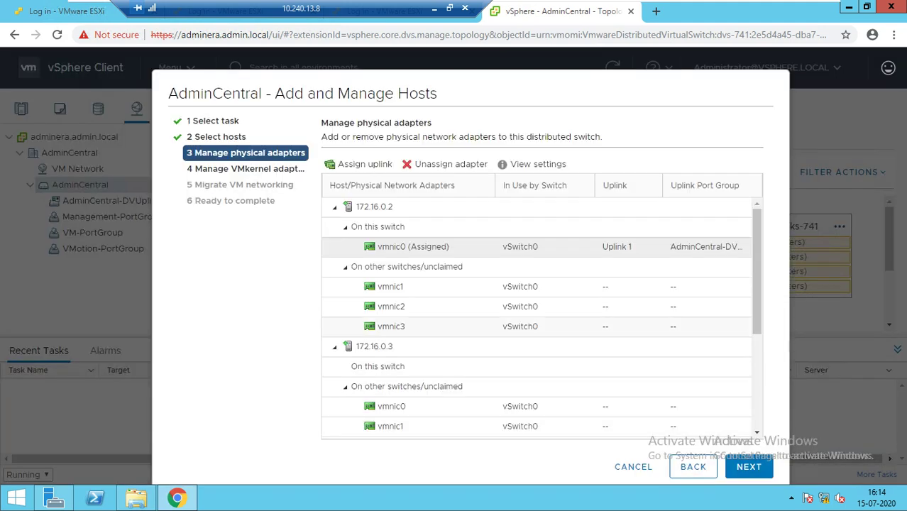
click(391, 286)
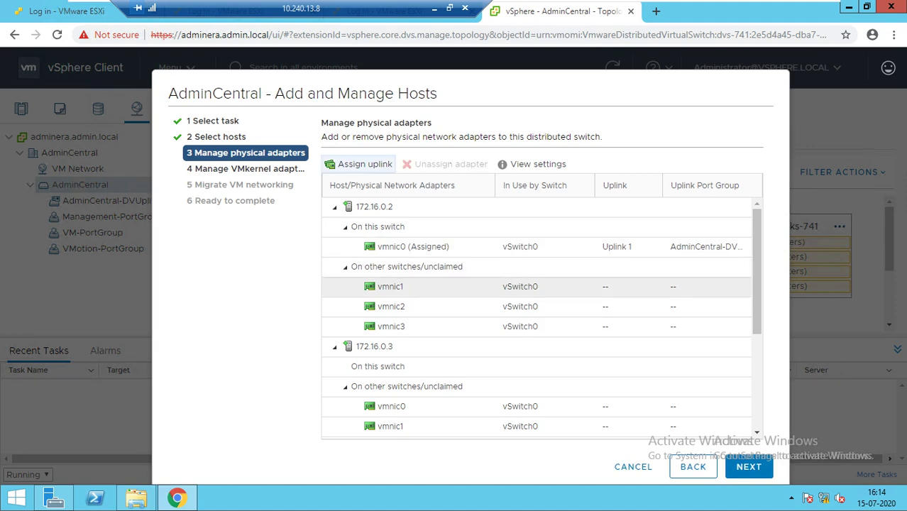
click(359, 164)
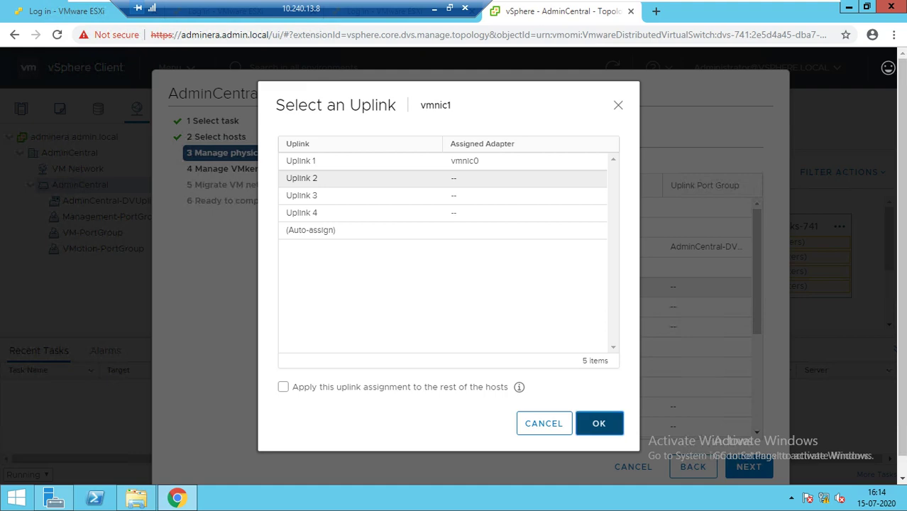
click(598, 423)
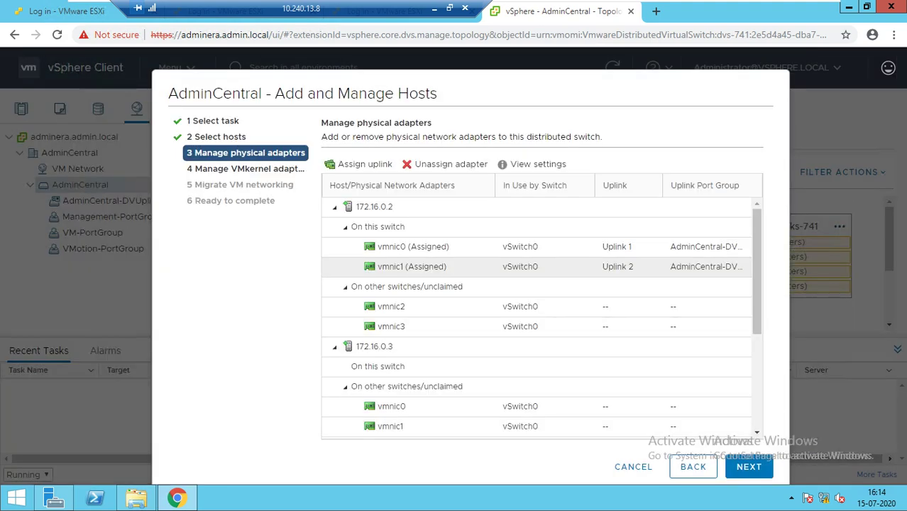
On host 172.16.0.3, assign physical adapter vmnic0 to Uplink 1 and vmnic1 to Uplink 2.
scroll(756, 284, down, 3)
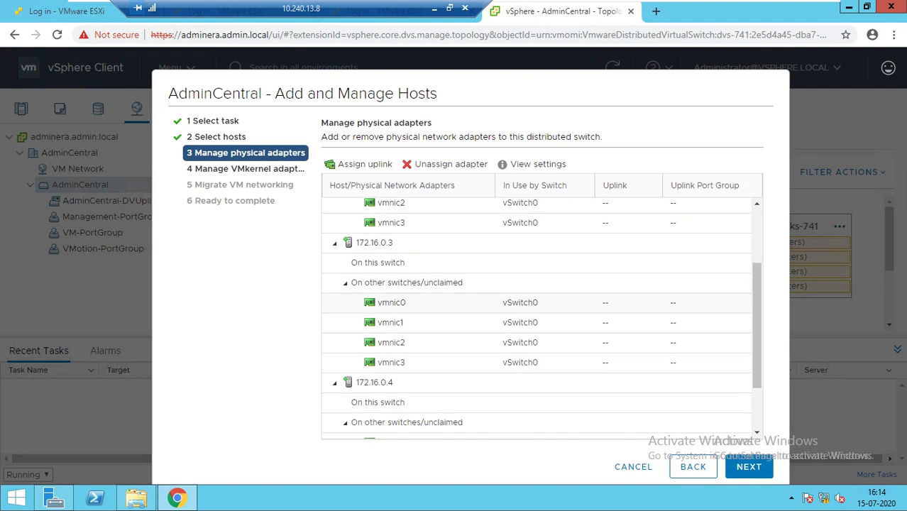
click(392, 303)
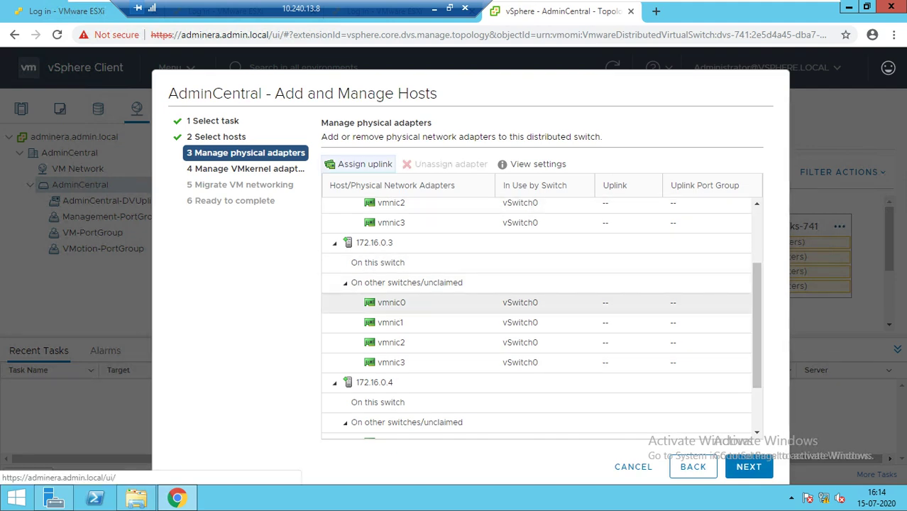
click(360, 164)
click(361, 161)
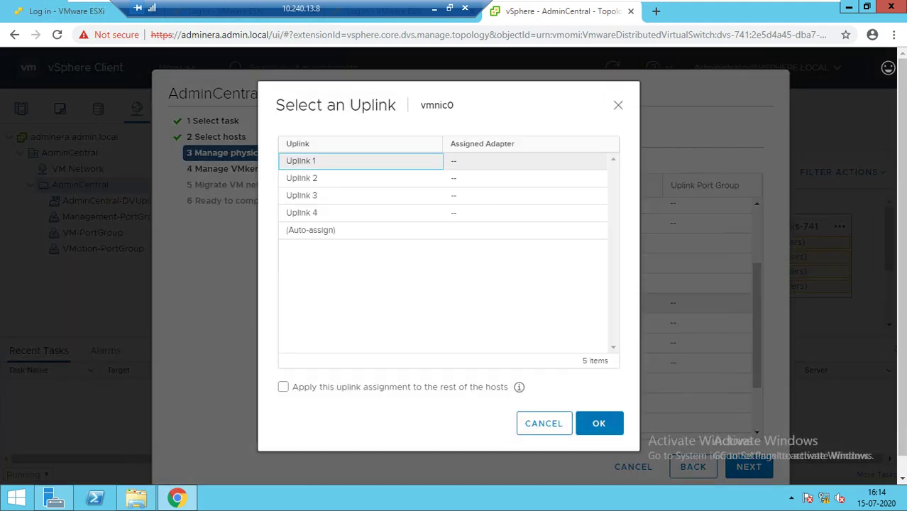
click(599, 423)
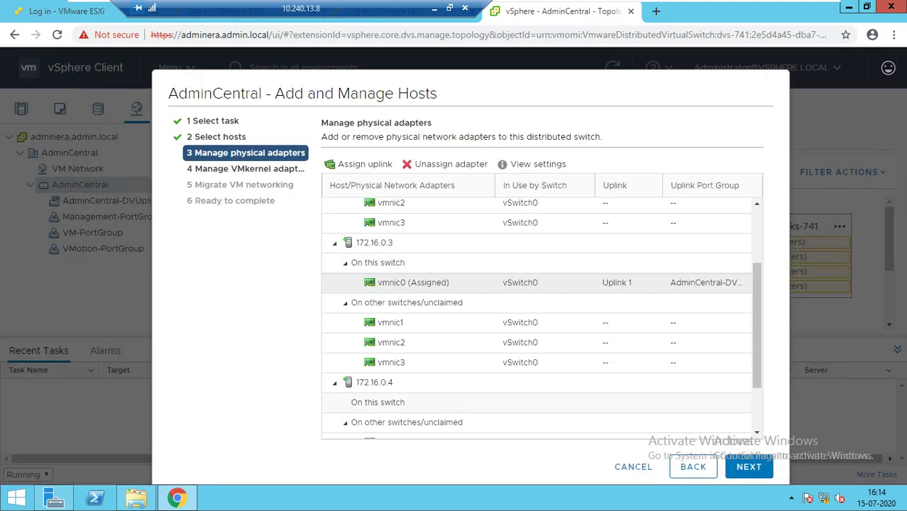
click(390, 322)
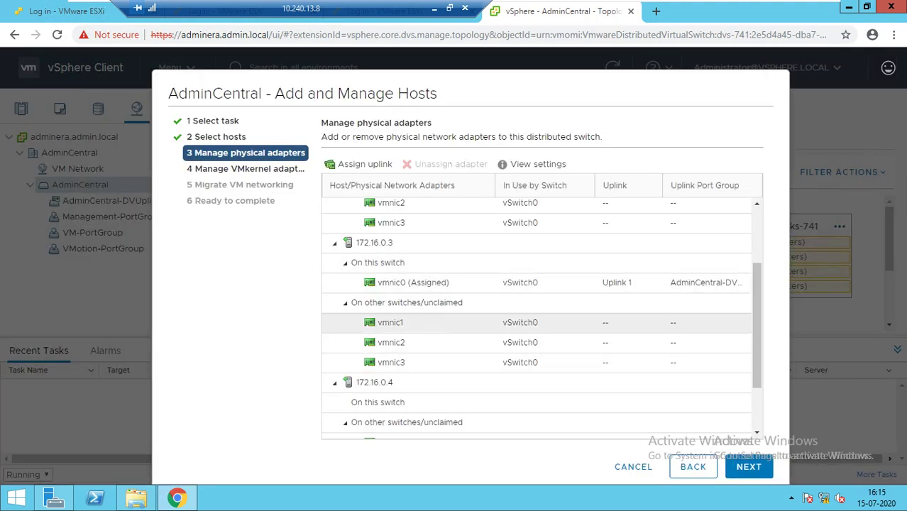
click(360, 164)
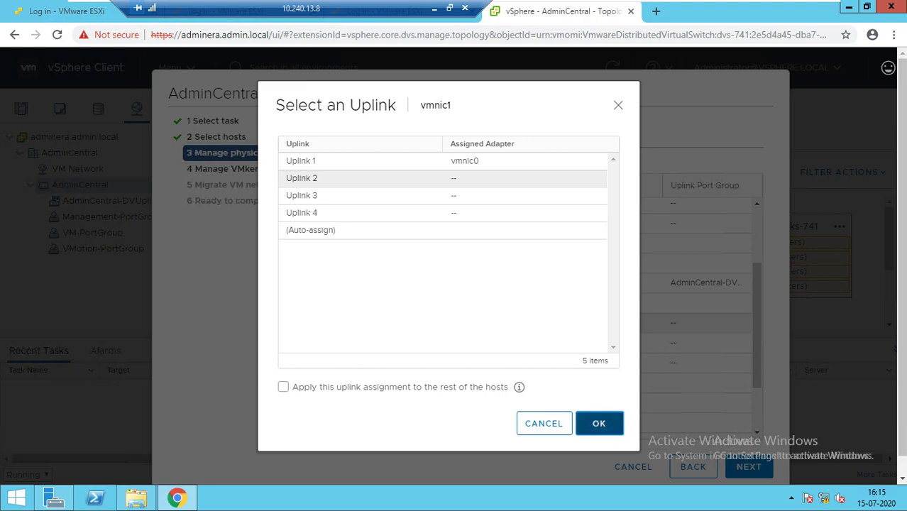
click(599, 423)
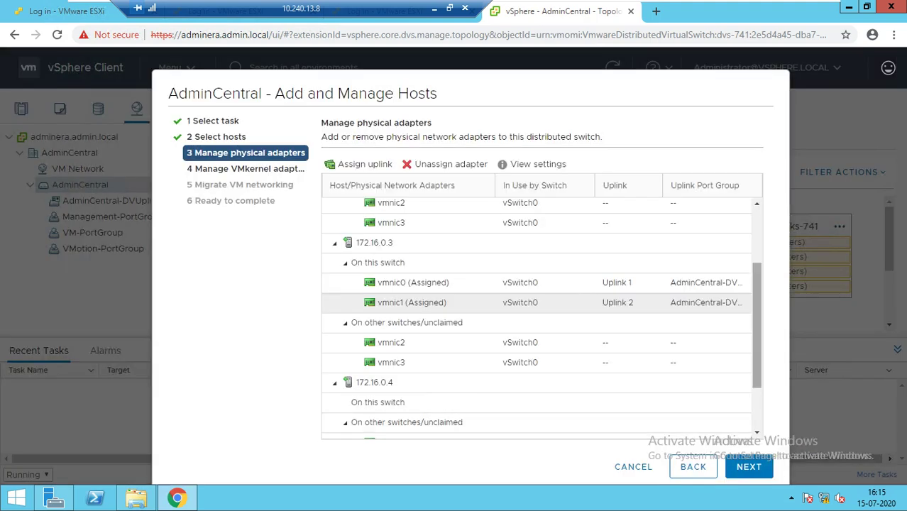
On host 172.16.0.4, assign physical adapter vmnic1 to Uplink 1 and vmnic0 to Uplink 2, and proceed to the VMkernel adapters.
scroll(539, 320, down, 1)
scroll(540, 319, down, 3)
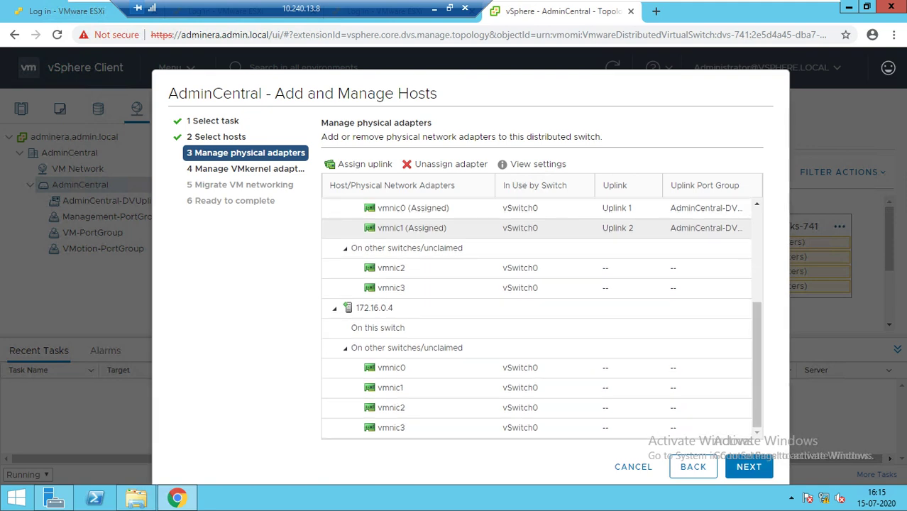
click(426, 387)
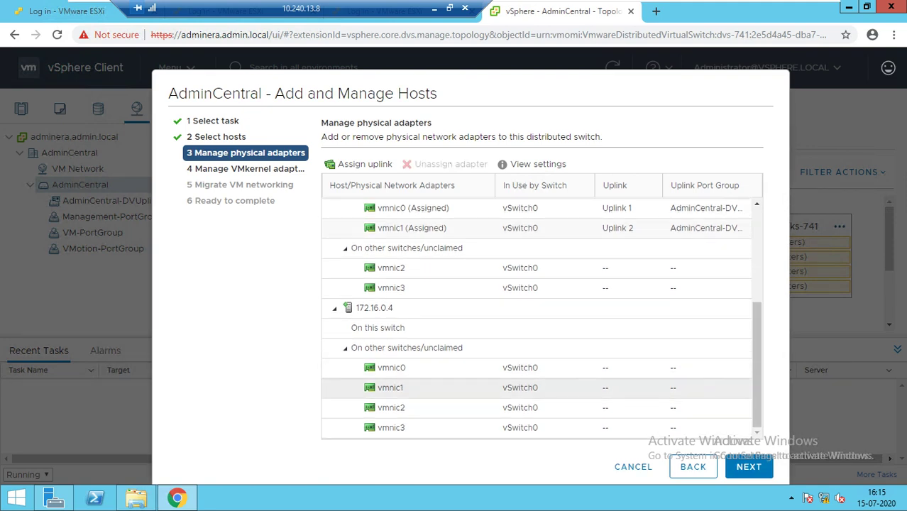
click(359, 164)
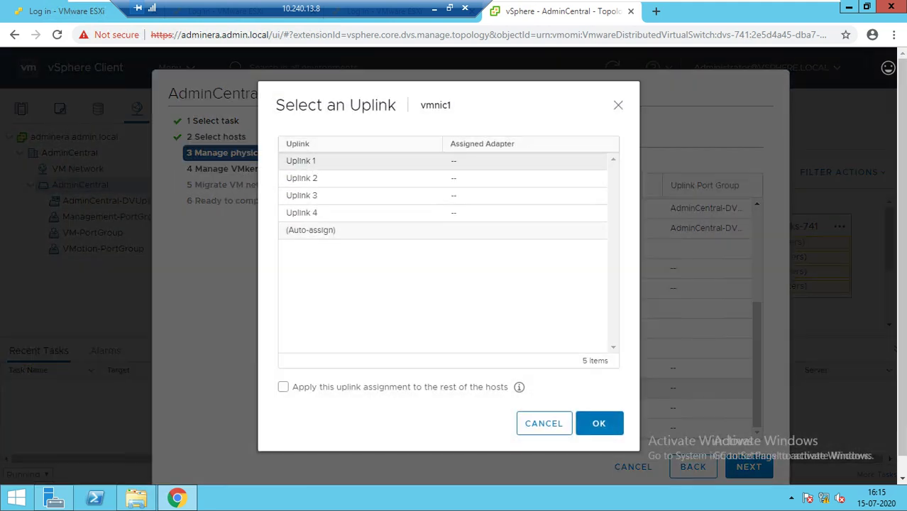
click(599, 423)
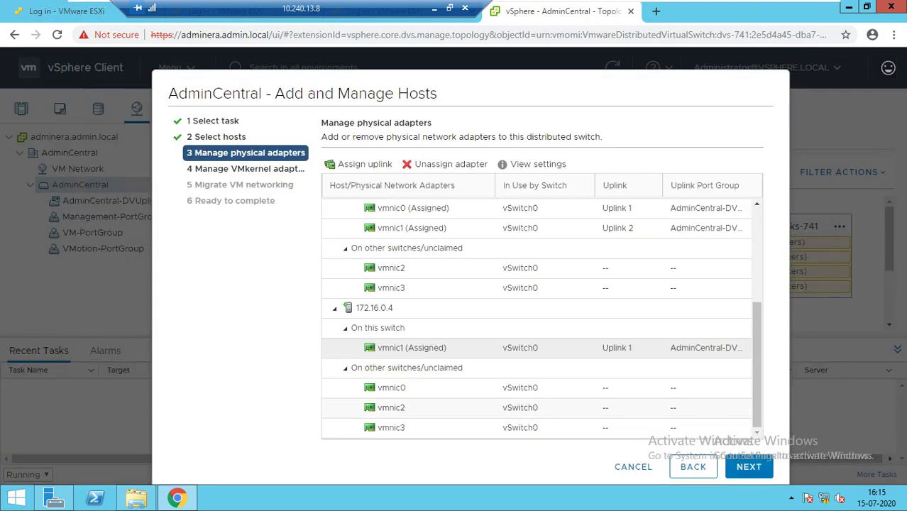
click(412, 387)
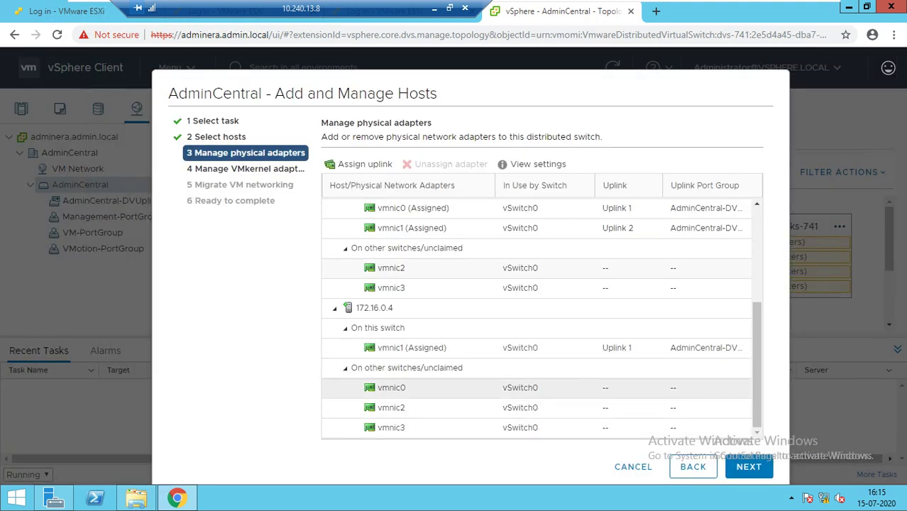
click(359, 164)
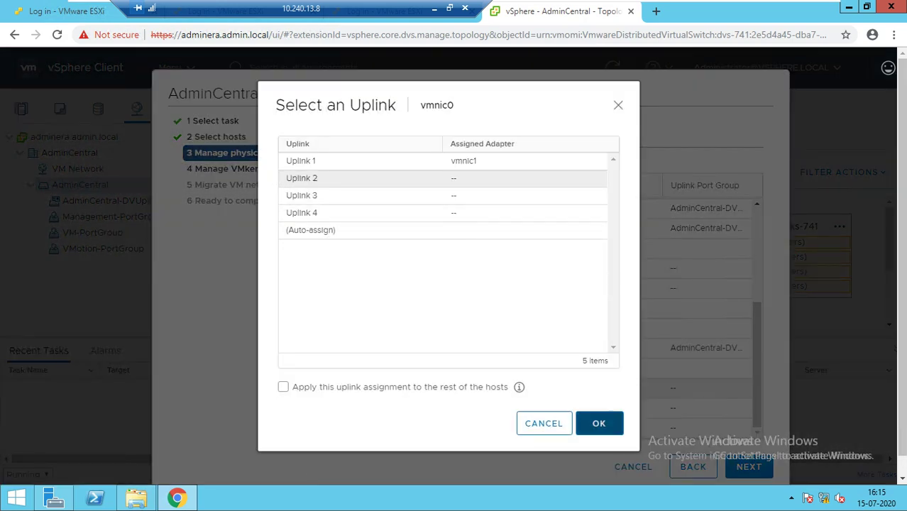
click(599, 423)
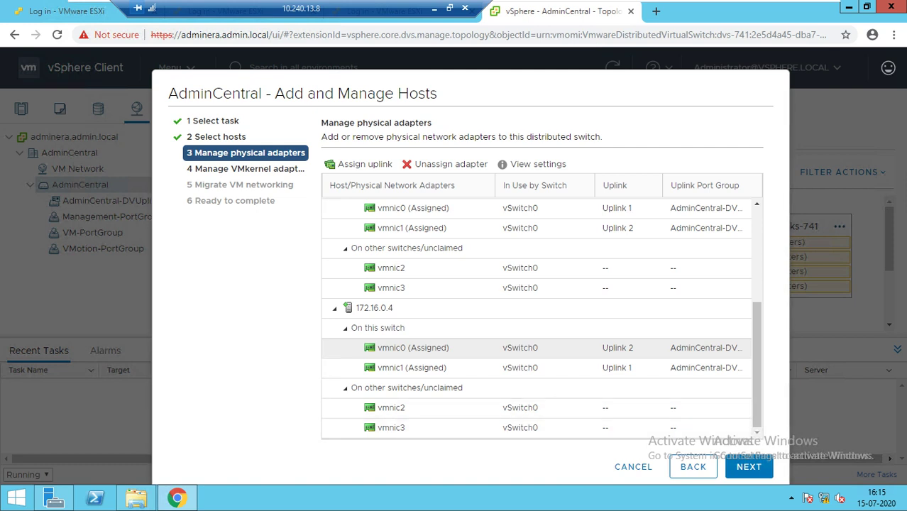
click(749, 466)
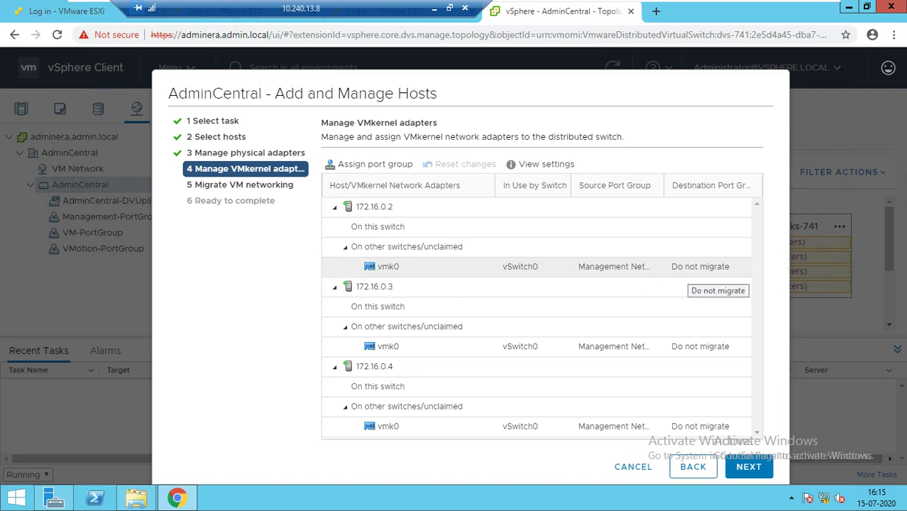
Assign vmk0 of host 172.16.0.2 to Management-PortGroup and apply this port group assignment to the rest of the hosts.
click(373, 164)
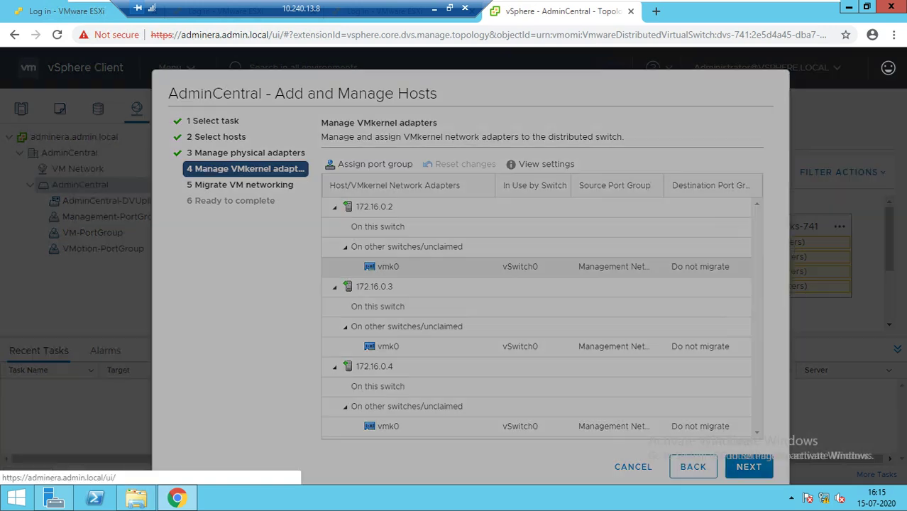
click(346, 198)
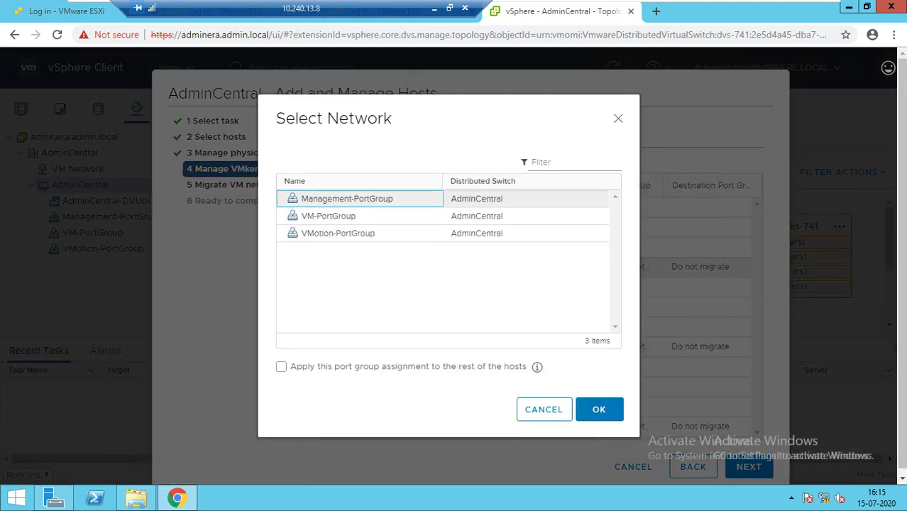
click(281, 366)
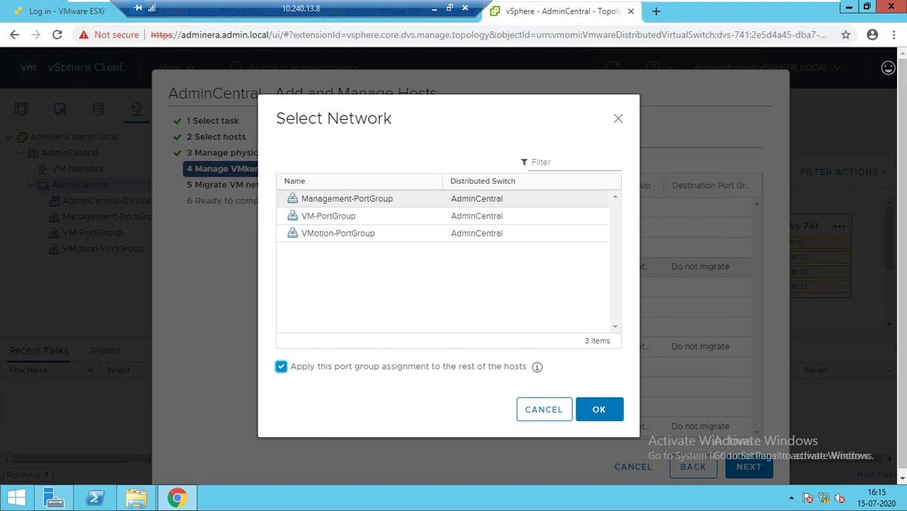
click(599, 410)
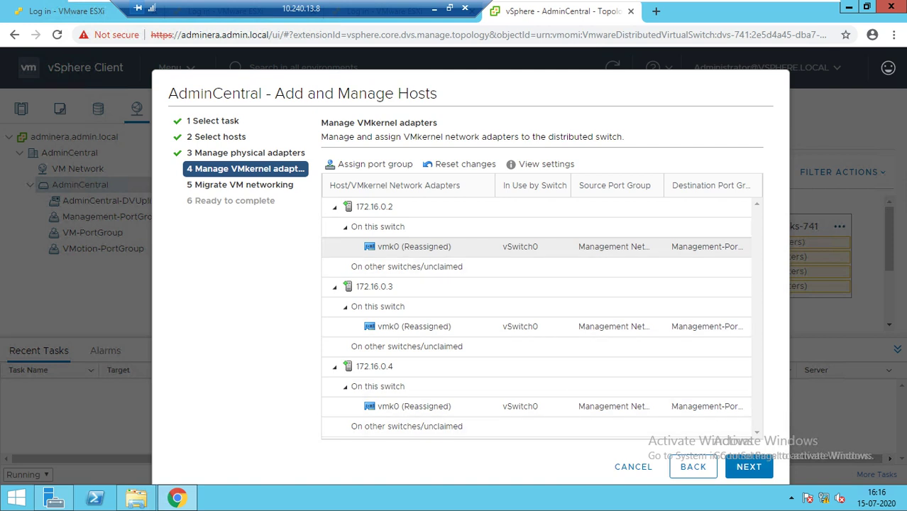
Finish adding the hosts to the AdminCentral distributed switch without migrating the adminera virtual machine's networking.
click(748, 466)
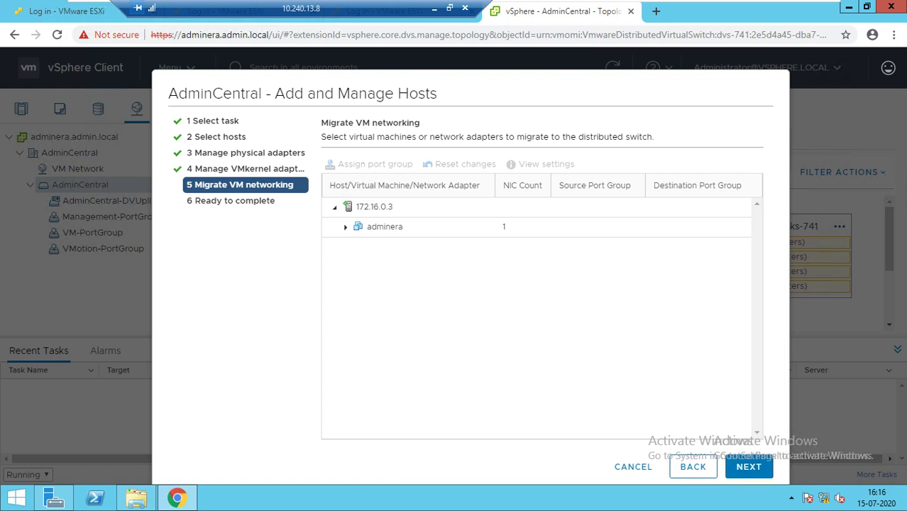
click(384, 226)
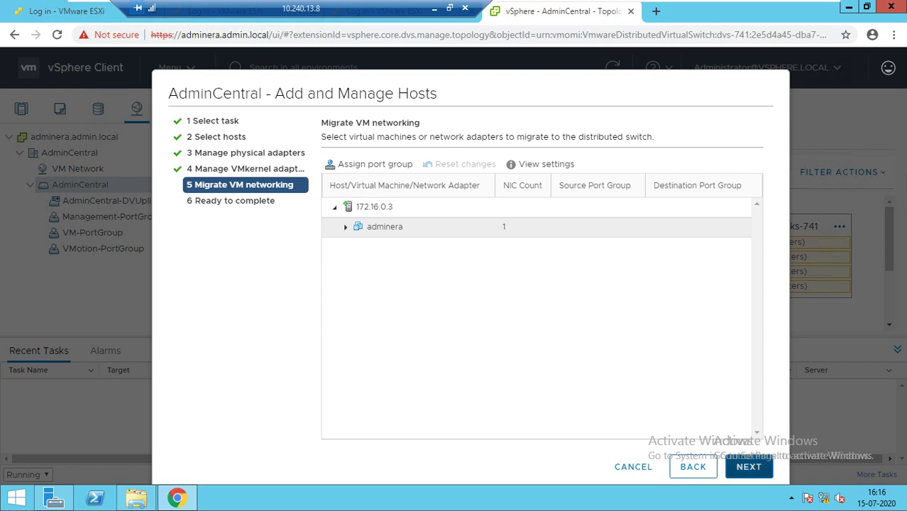
click(749, 466)
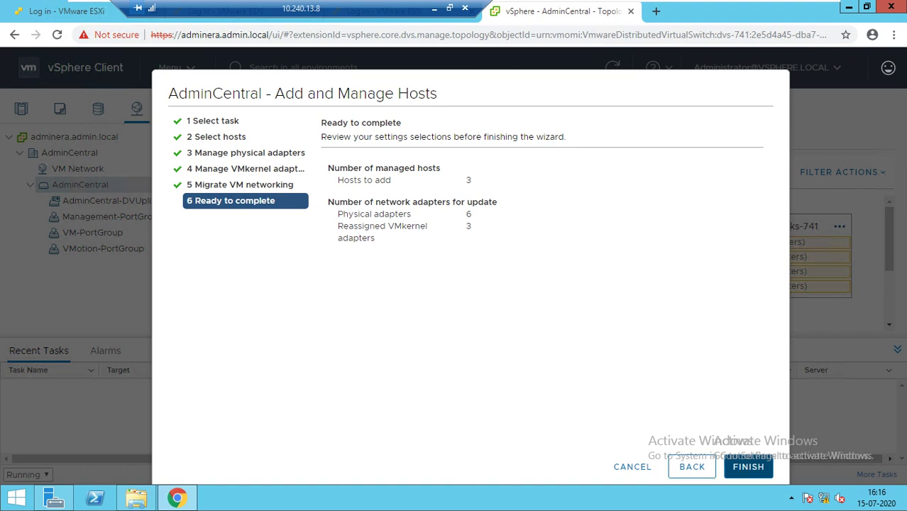
click(749, 466)
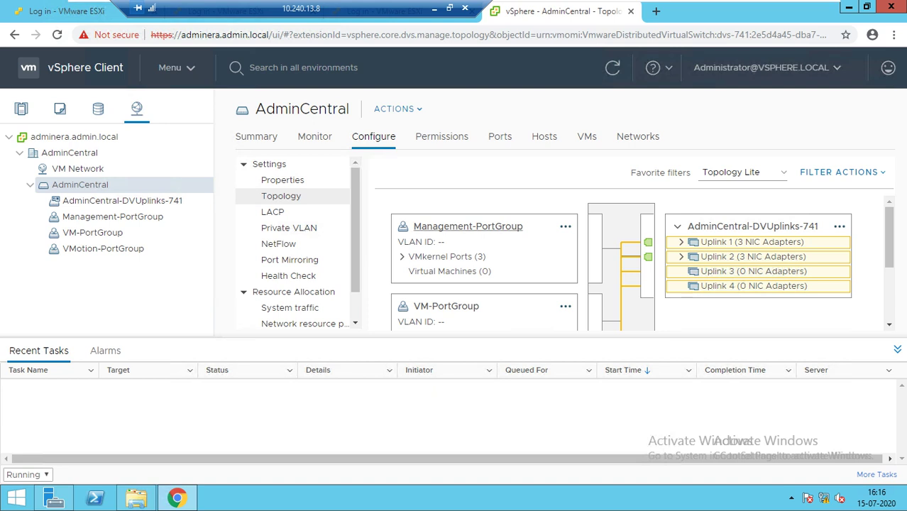
Examine the Management-PortGroup's VMkernel ports in the switch topology, and the adminera virtual machine's IP address and connected network.
click(402, 256)
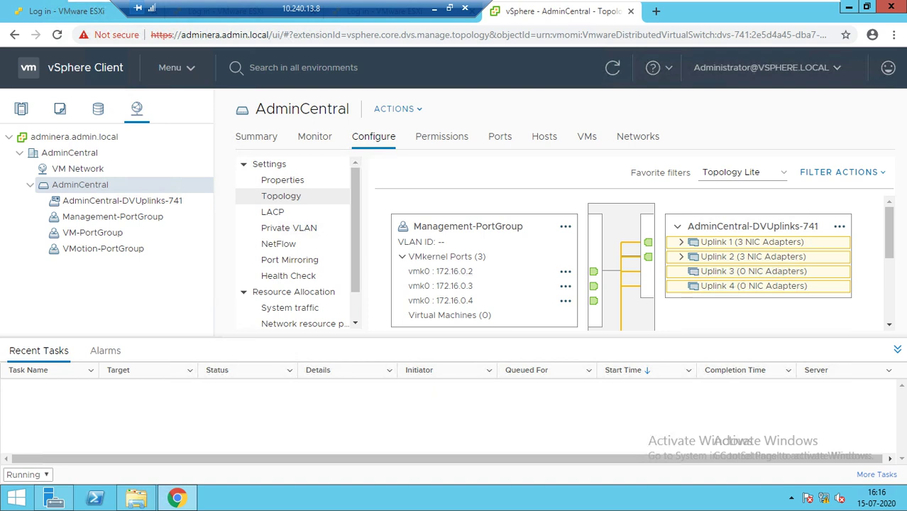
scroll(631, 263, down, 5)
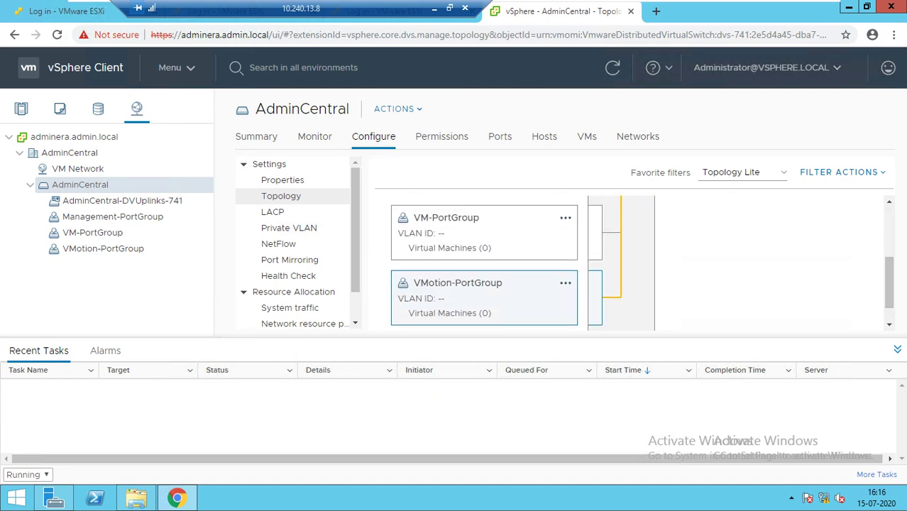
scroll(631, 263, up, 3)
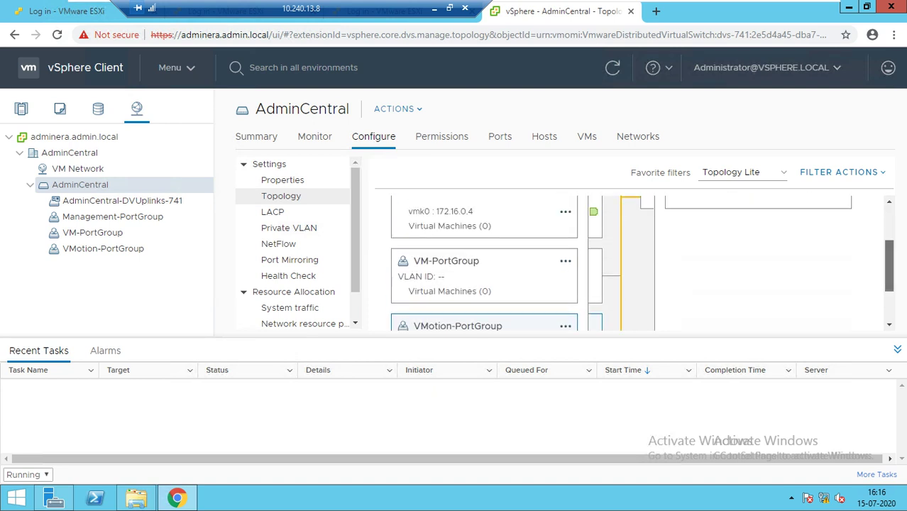
scroll(640, 263, up, 2)
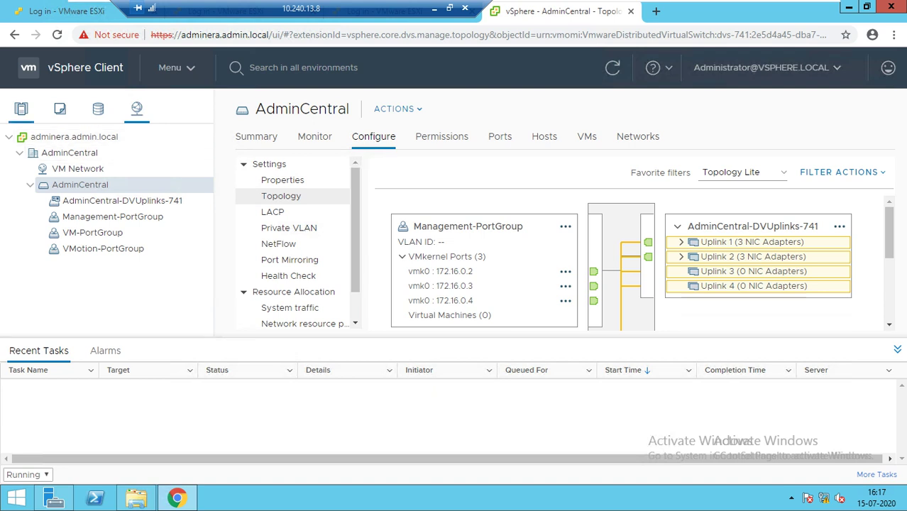
click(21, 108)
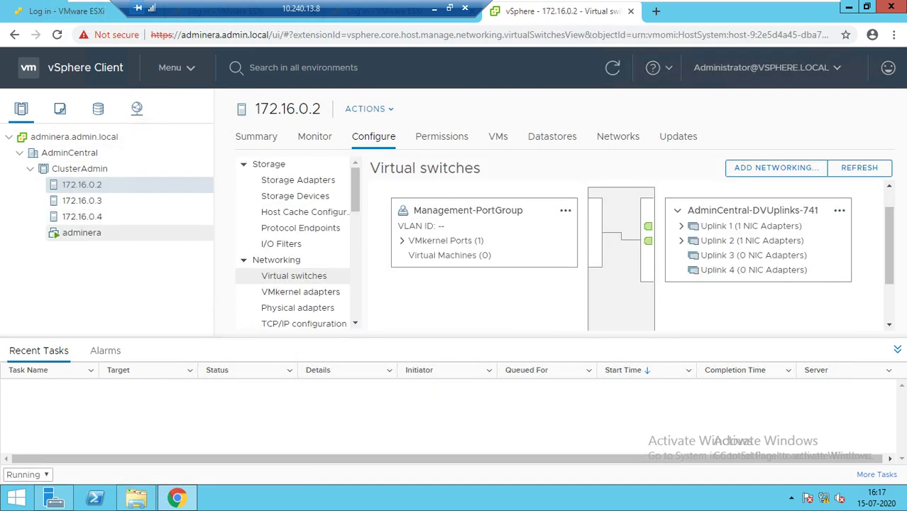
click(81, 232)
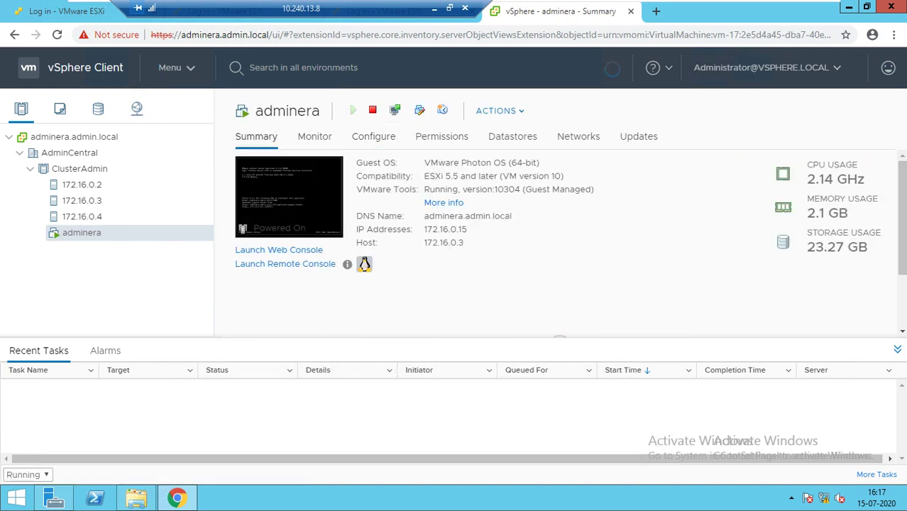
scroll(559, 243, down, 1)
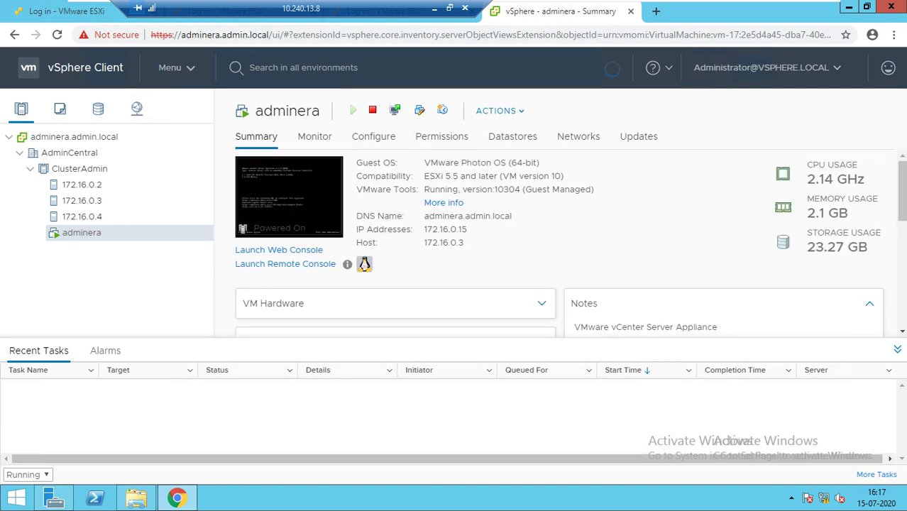
scroll(559, 243, down, 2)
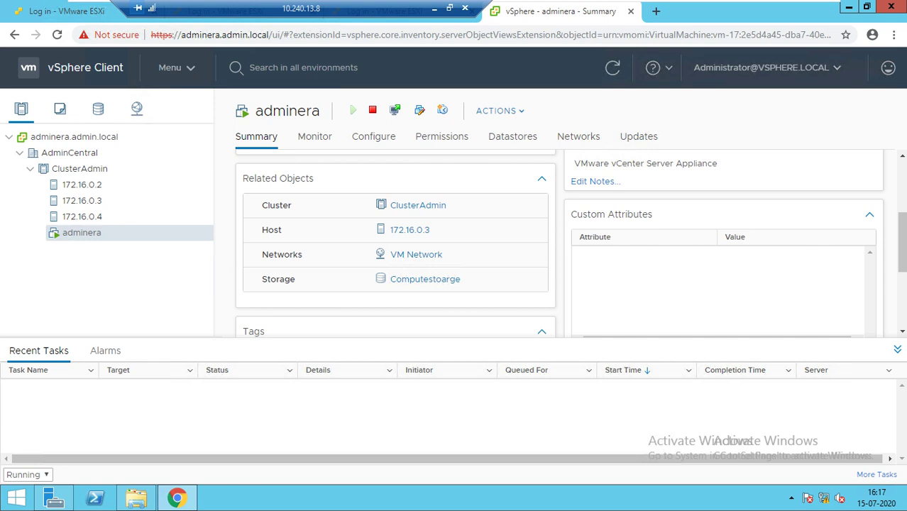
Start migrating the VMs on VM Network to another network and choose Management-PortGroup as the destination network.
click(137, 108)
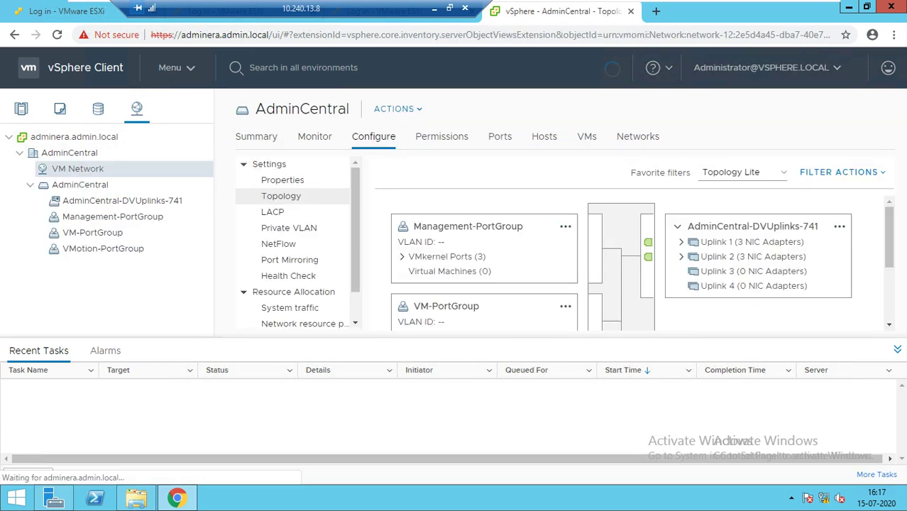
right_click(99, 170)
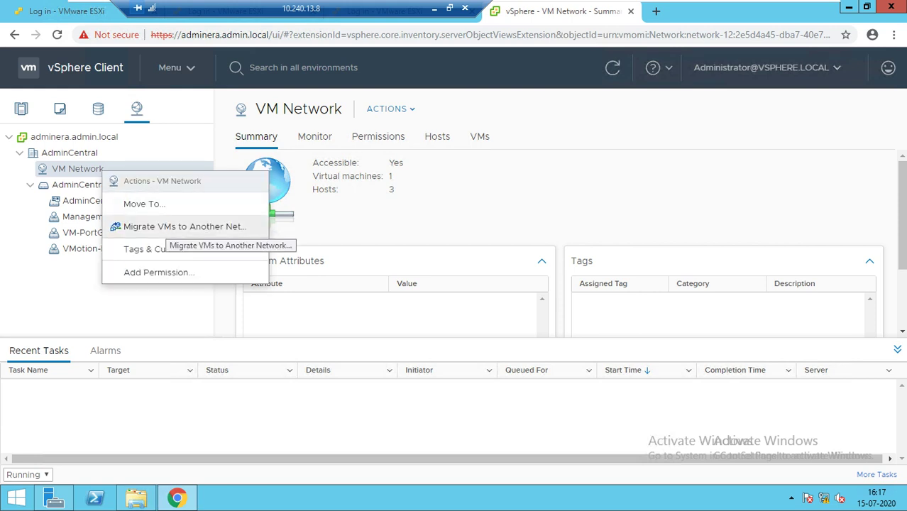
click(167, 226)
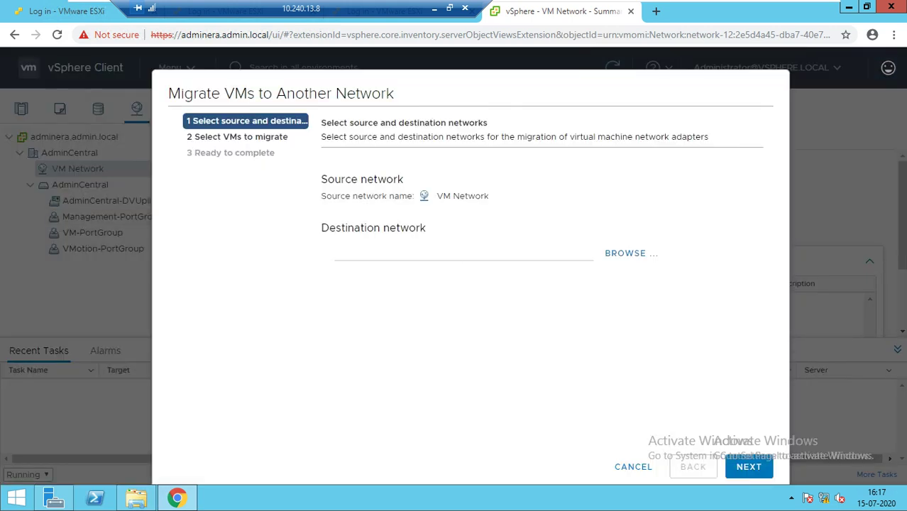
click(630, 253)
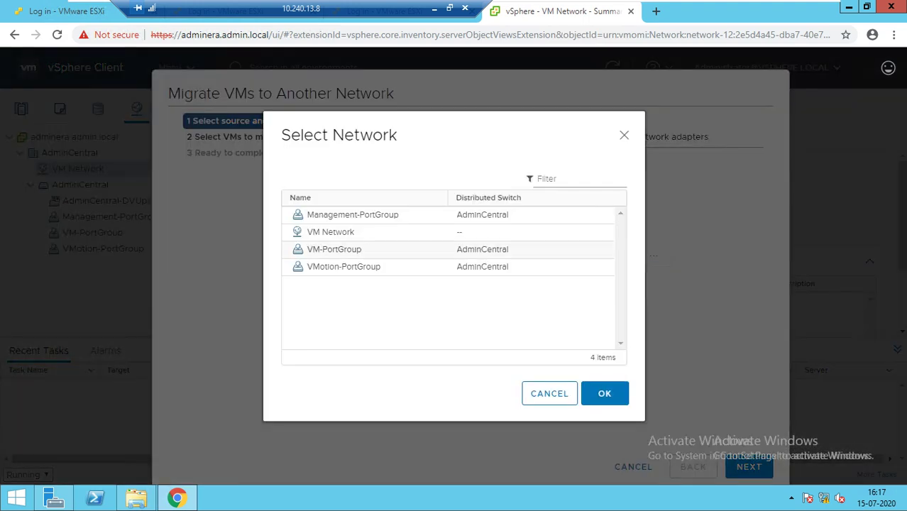
click(353, 214)
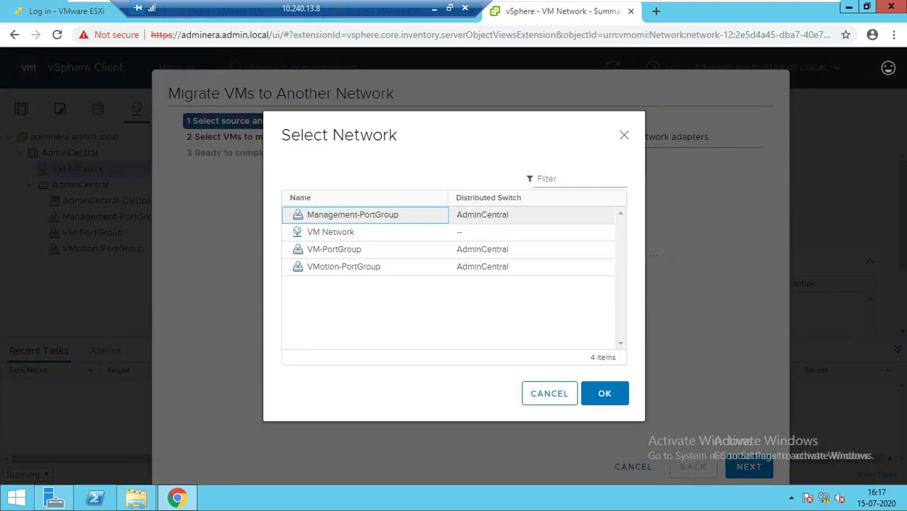
click(603, 393)
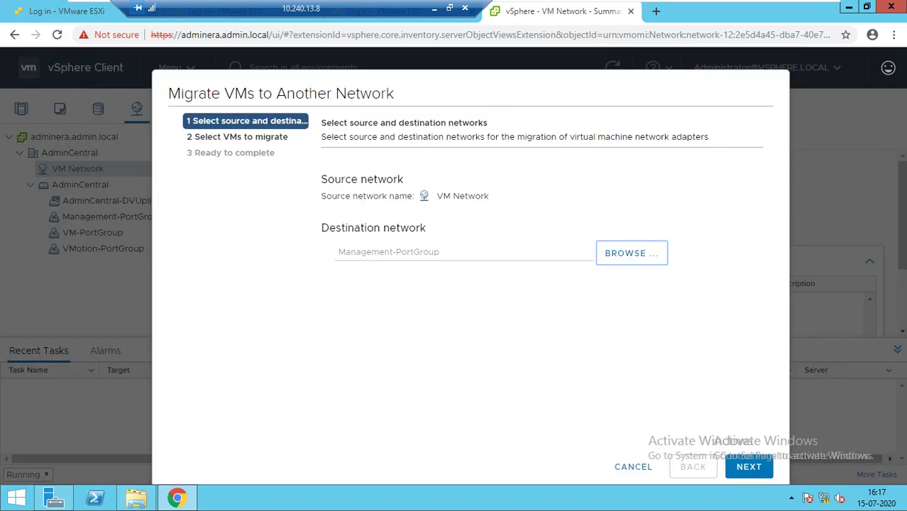
Switch to Windows PowerShell, run ping 172.16.0.15 -t, move its window aside, and return to the VM migration wizard in the browser.
click(95, 497)
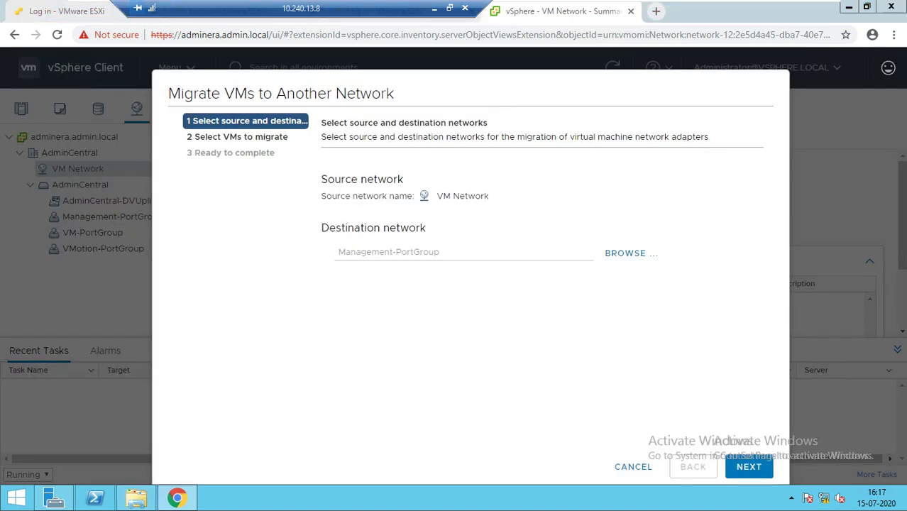
text(pin)
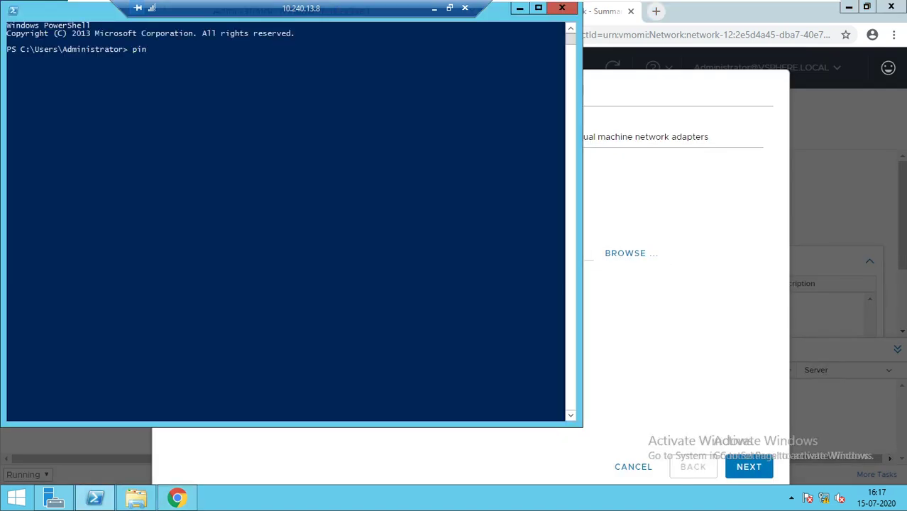
text(g 172.16)
text(.0.15 -t)
key(Return)
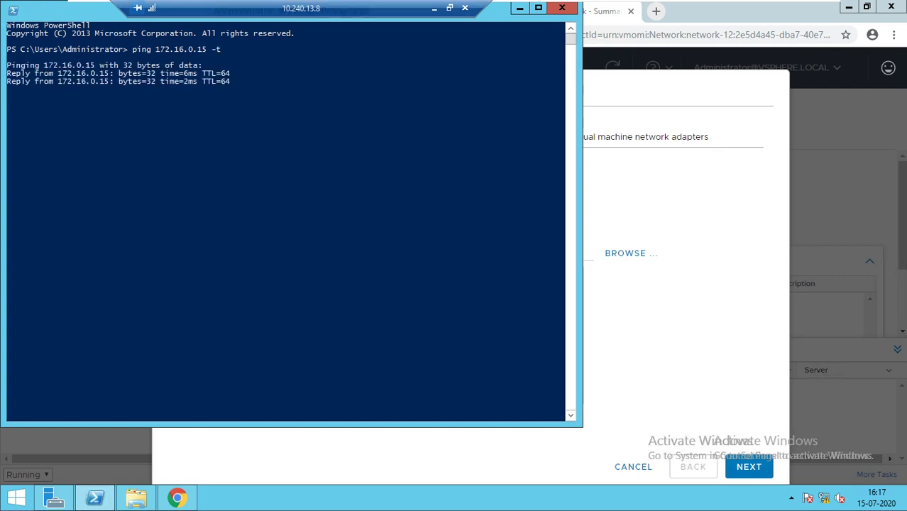
drag(102, 17, 631, 94)
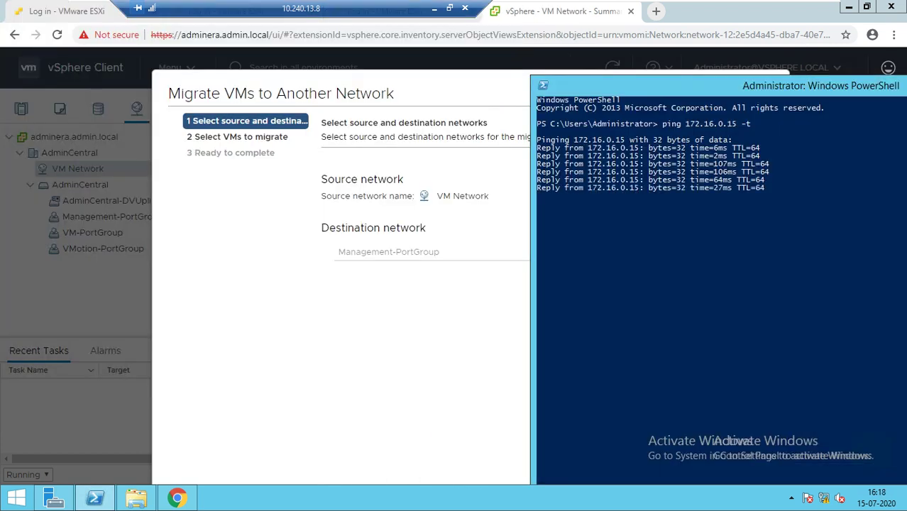
drag(454, 93, 169, 93)
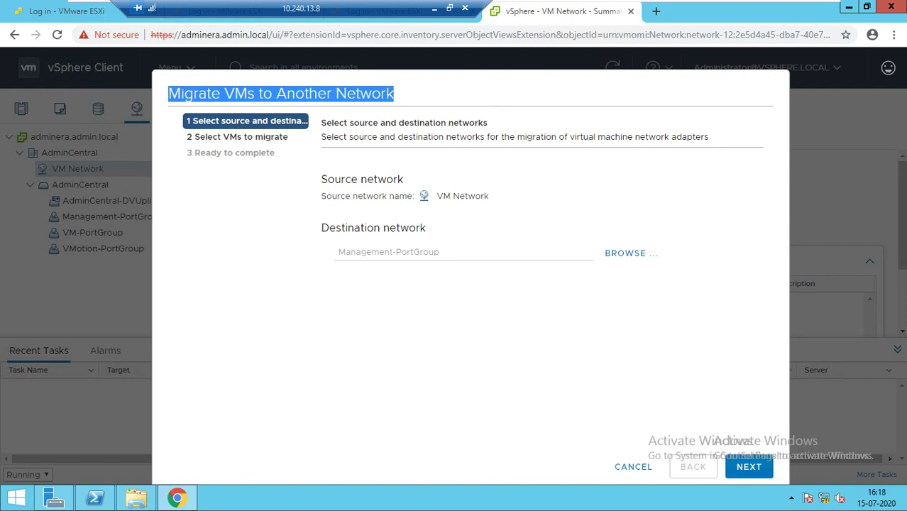
Select the adminera virtual machine for migration to Management-PortGroup and continue to the review page, checking the running ping in Windows PowerShell meanwhile.
click(748, 466)
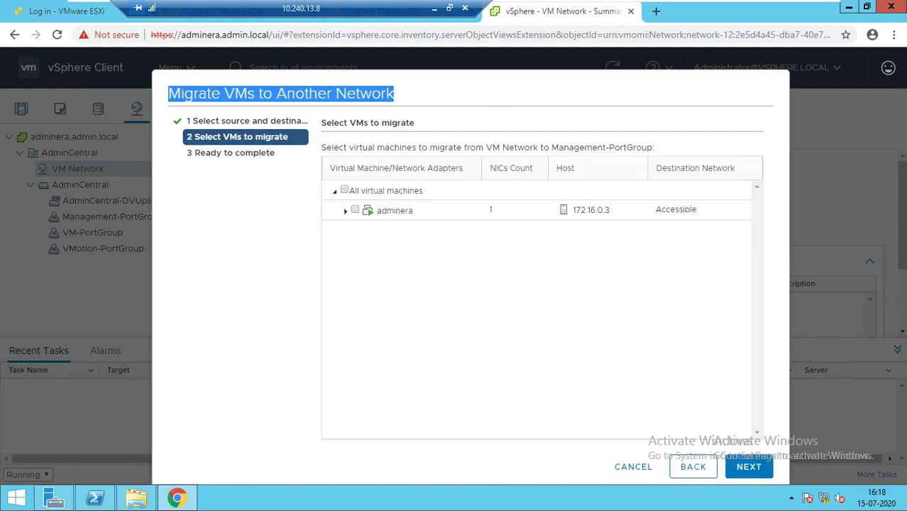
click(95, 497)
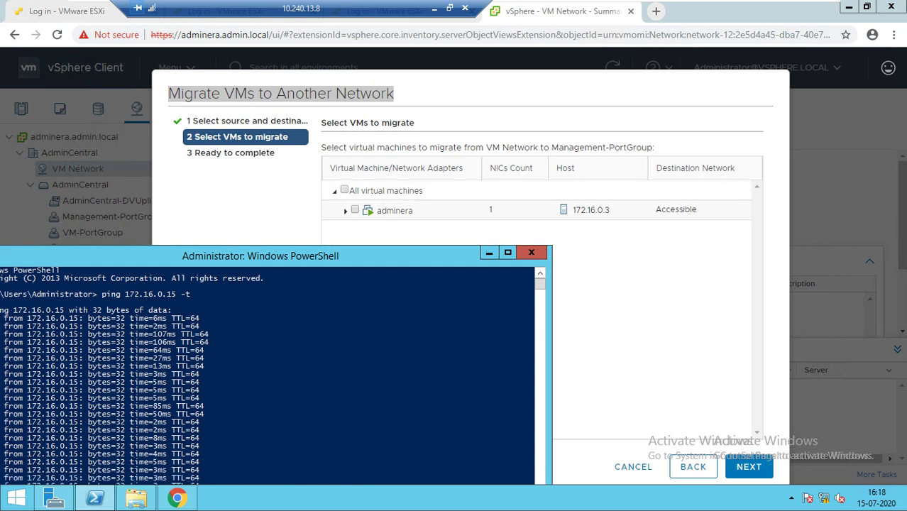
click(496, 210)
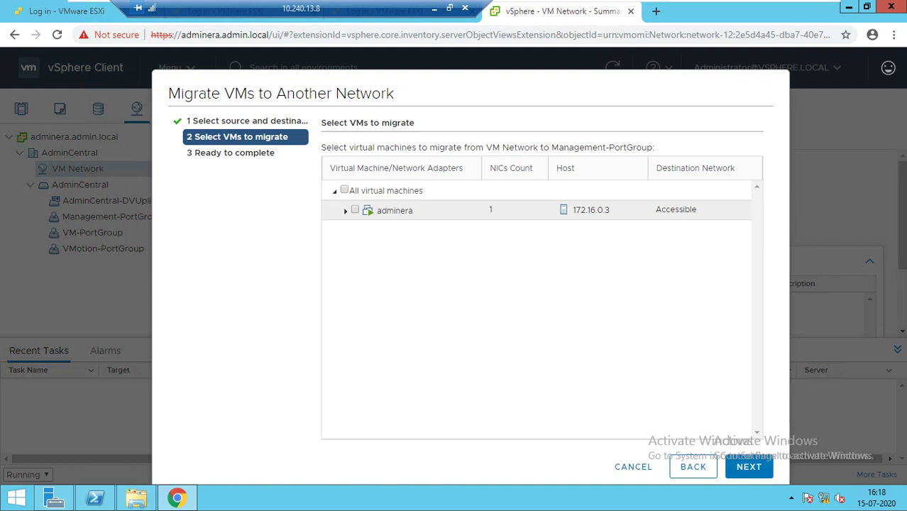
click(748, 466)
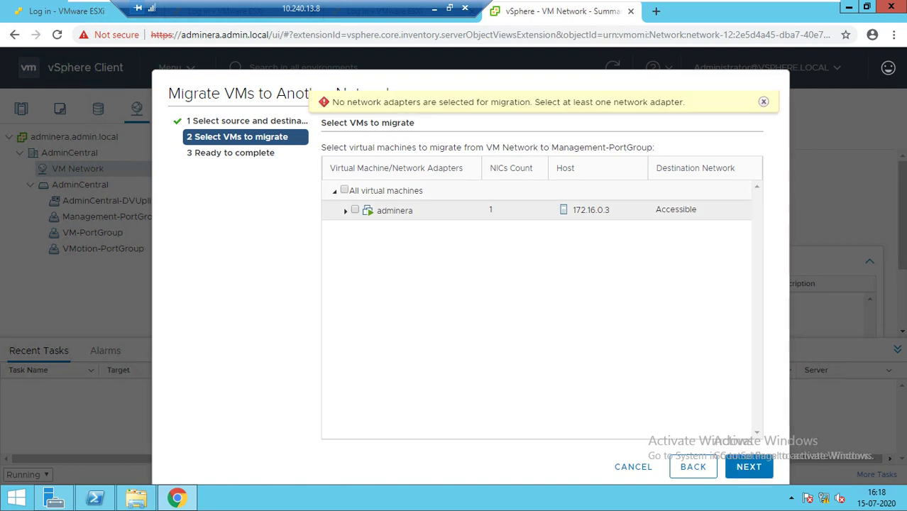
click(355, 209)
click(95, 497)
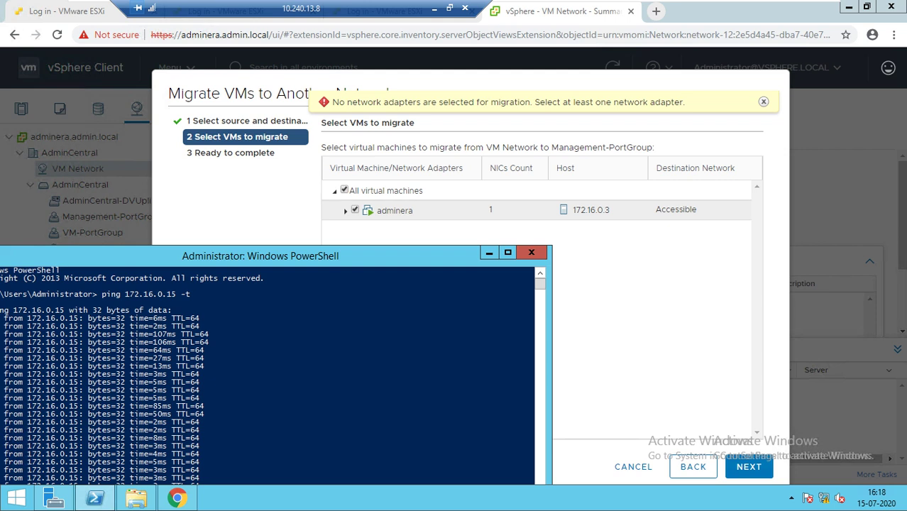
click(748, 466)
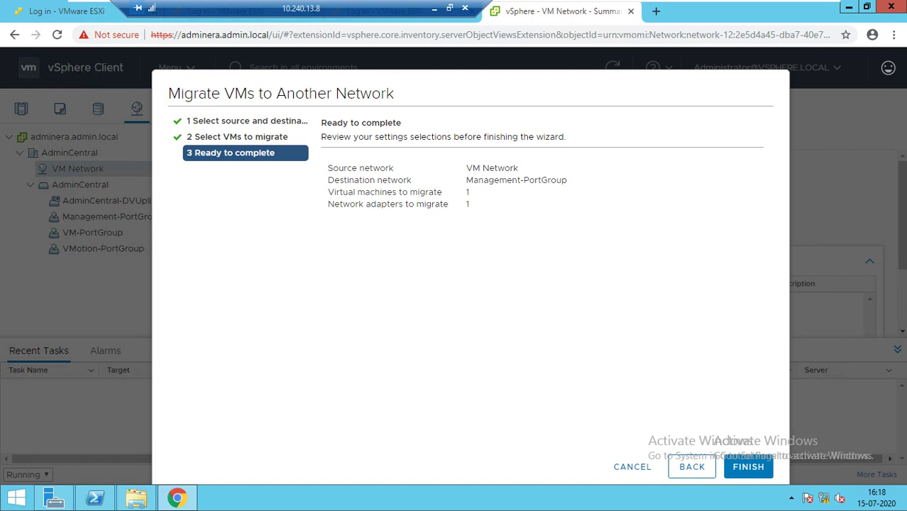
Finish the migration to Management-PortGroup, and bring the PowerShell ping window forward and move it aside to monitor connectivity.
click(95, 496)
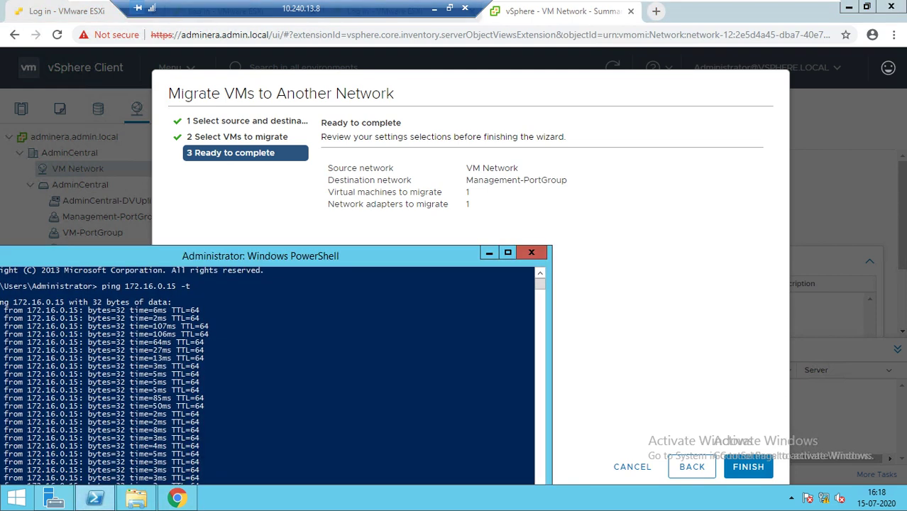
click(749, 466)
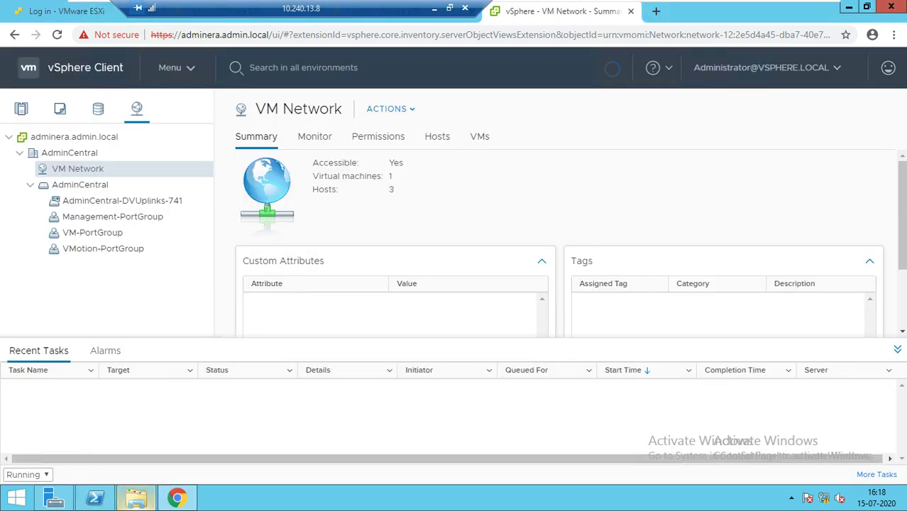
click(95, 497)
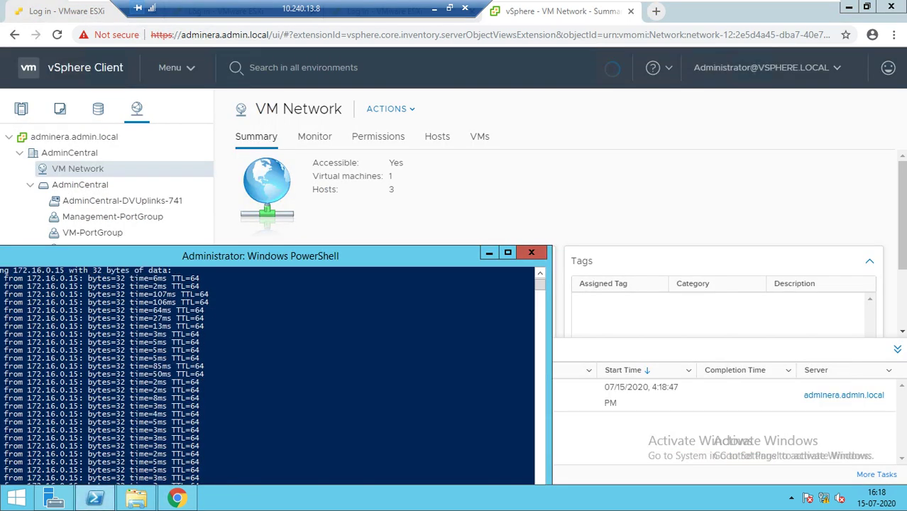
drag(316, 257, 656, 77)
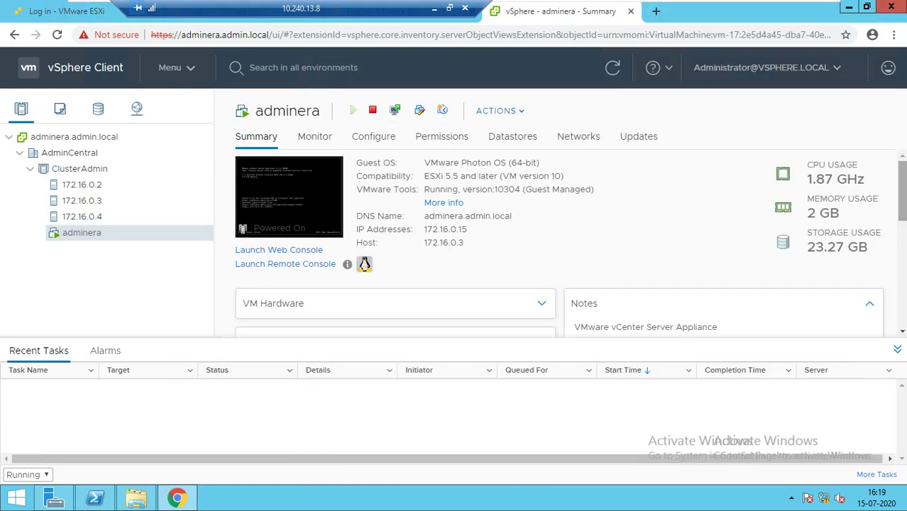
Examine the adminera virtual machine's connected network and the Management-PortGroup uplink topology in host 172.16.0.2's virtual switches.
scroll(559, 243, down, 3)
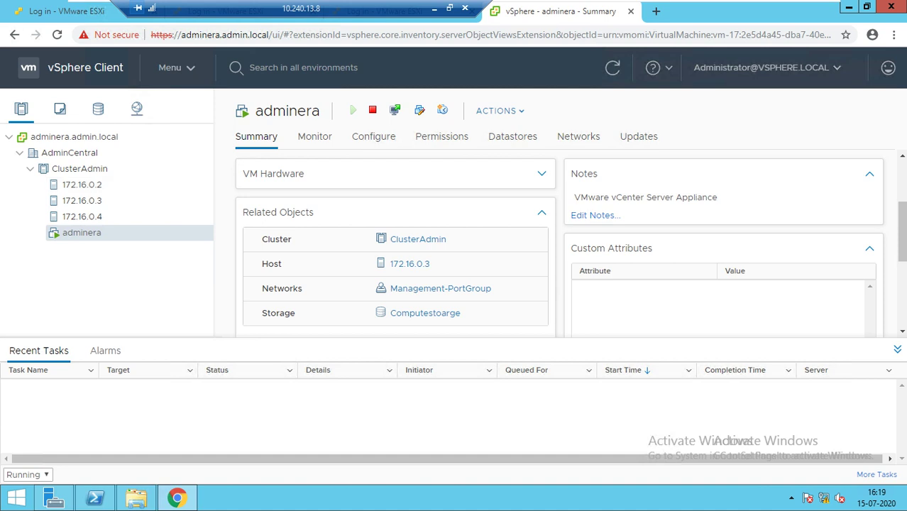
click(82, 184)
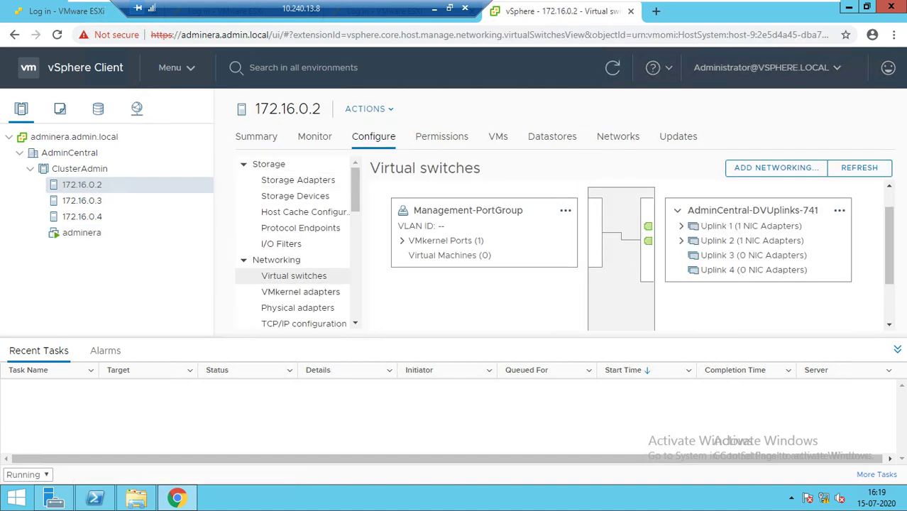
click(467, 210)
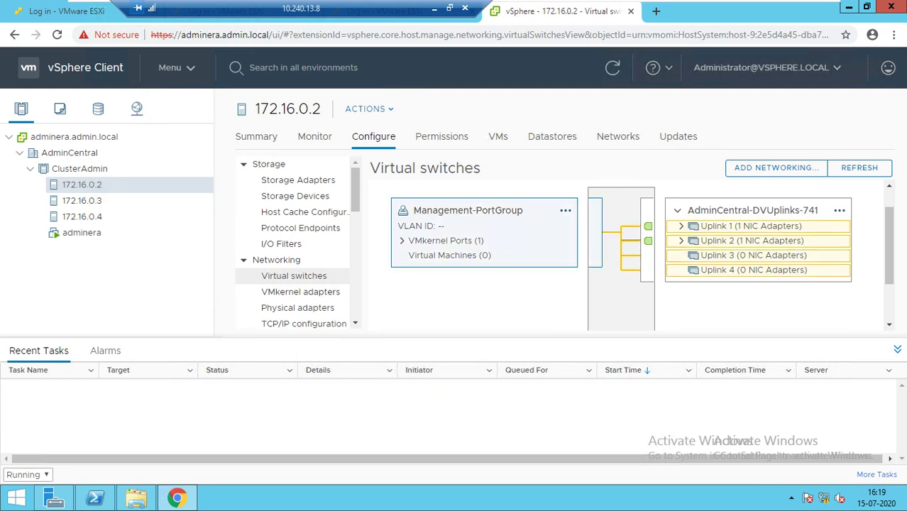
scroll(633, 255, down, 2)
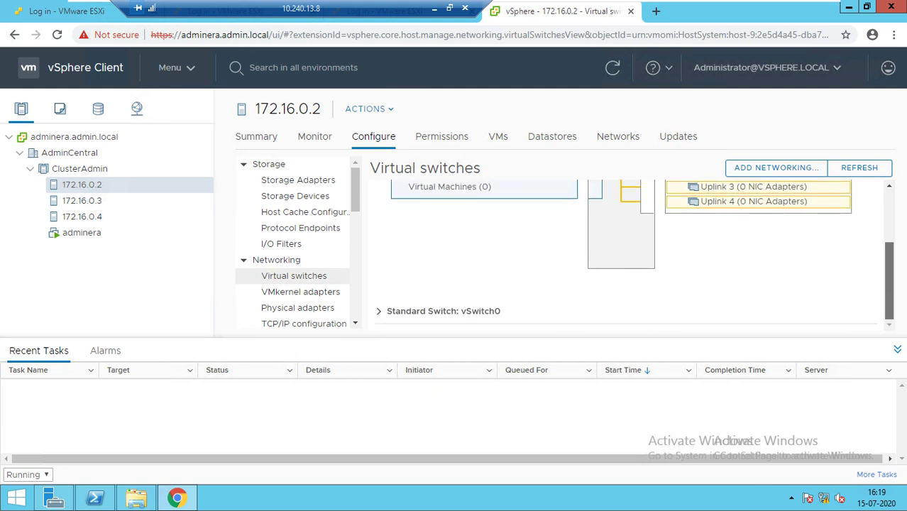
Examine the switch used by vmk0 in host 172.16.0.2's VMkernel adapters, and minimize the remote desktop session.
click(300, 292)
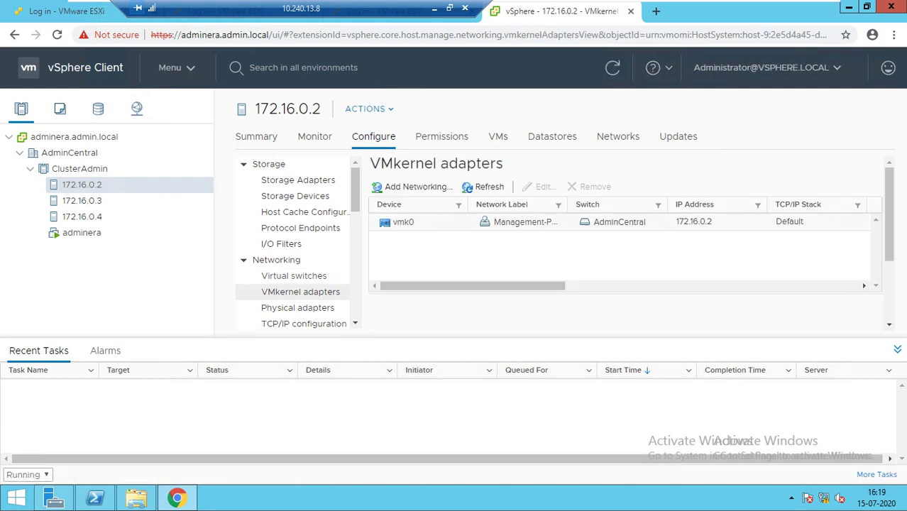
click(619, 222)
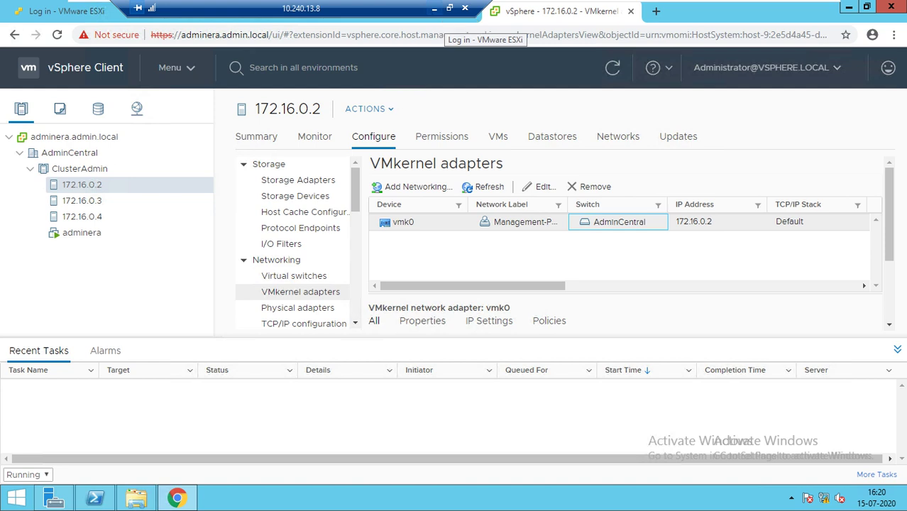
click(434, 7)
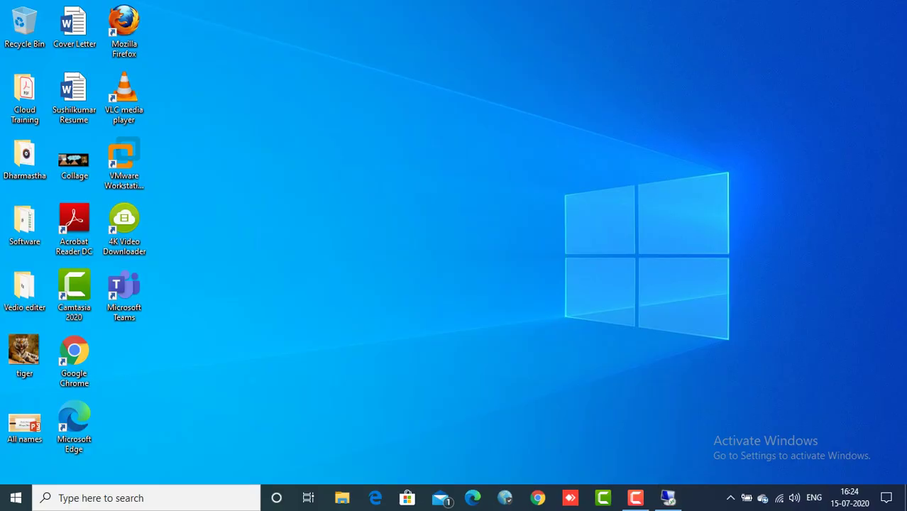